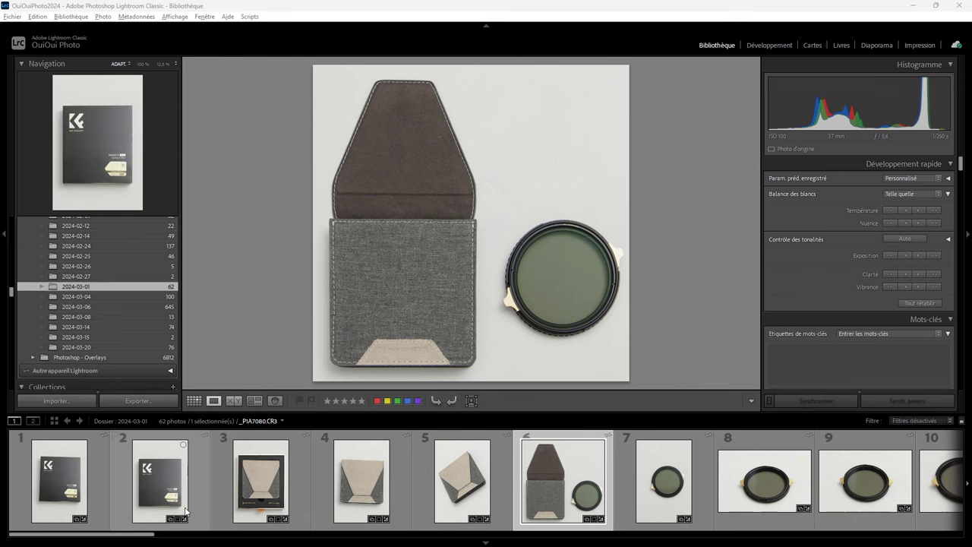
Open chart photo 21 in Develop and reset it to As Shot white balance (5700, +7).
left_click_drag(150, 537, 408, 536)
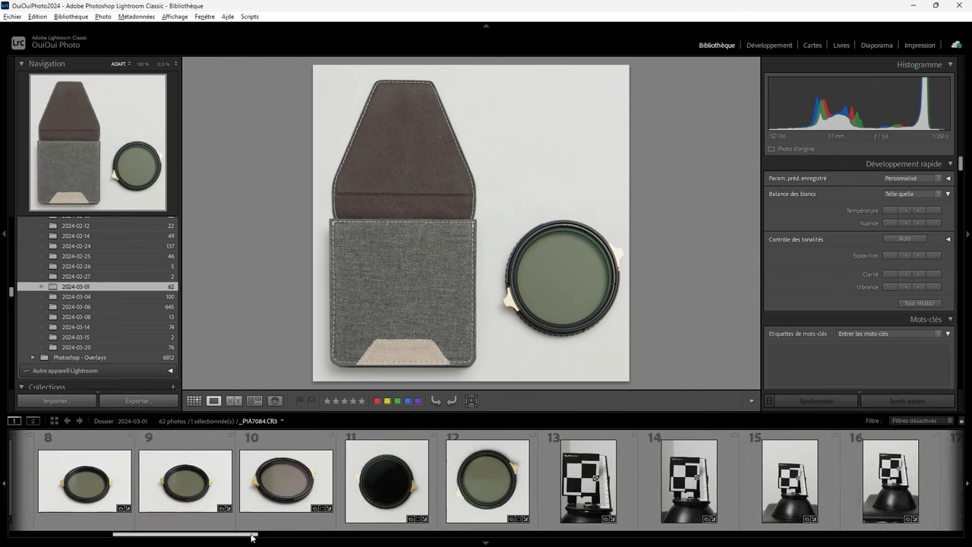
left_click(417, 450)
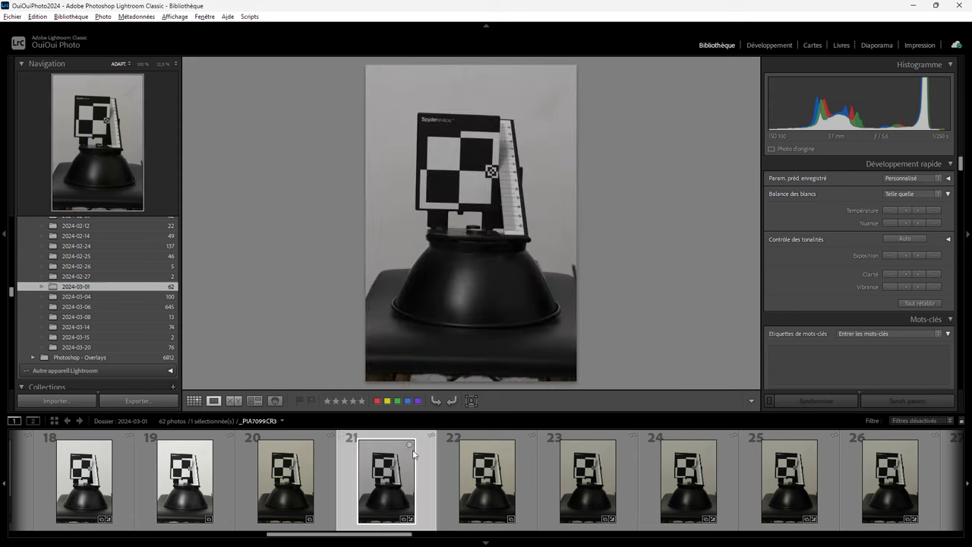
left_click(768, 45)
left_click(907, 402)
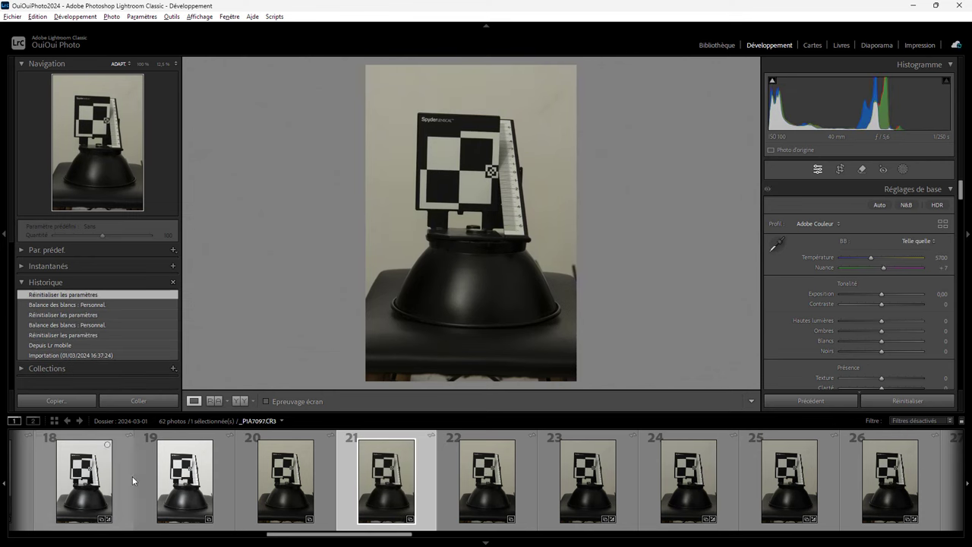
Compare photos 19 and 20, then neutralise photo 21's white balance by sampling the grey chart.
left_click(216, 470)
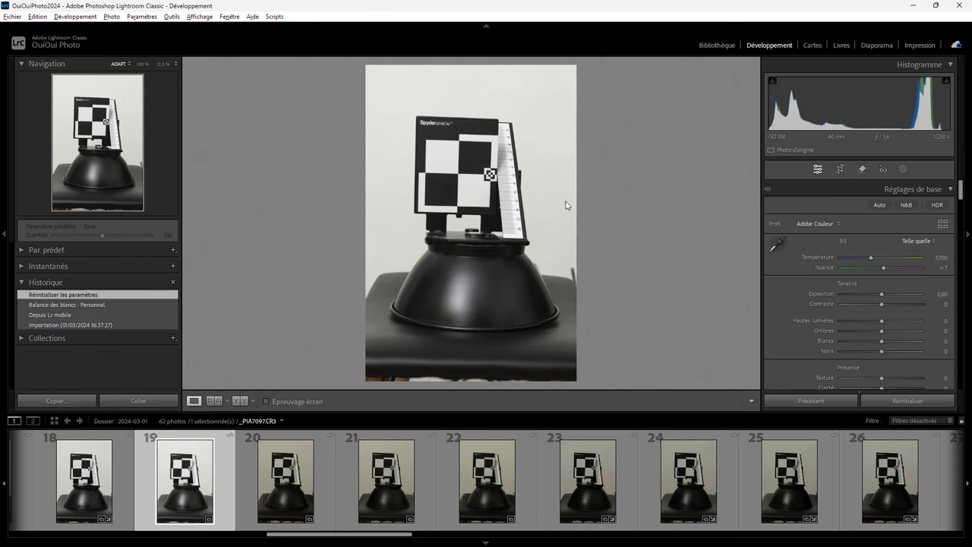
left_click(325, 463)
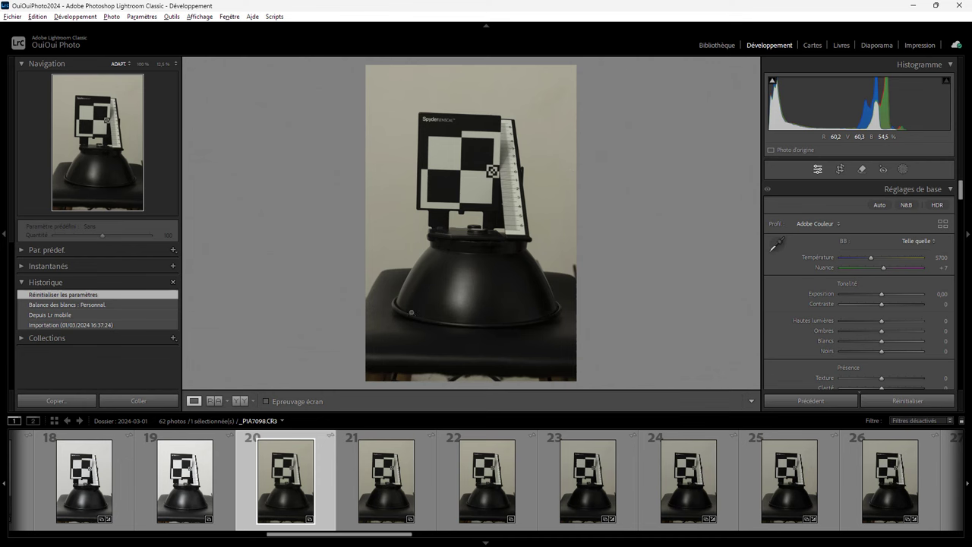
left_click(434, 492)
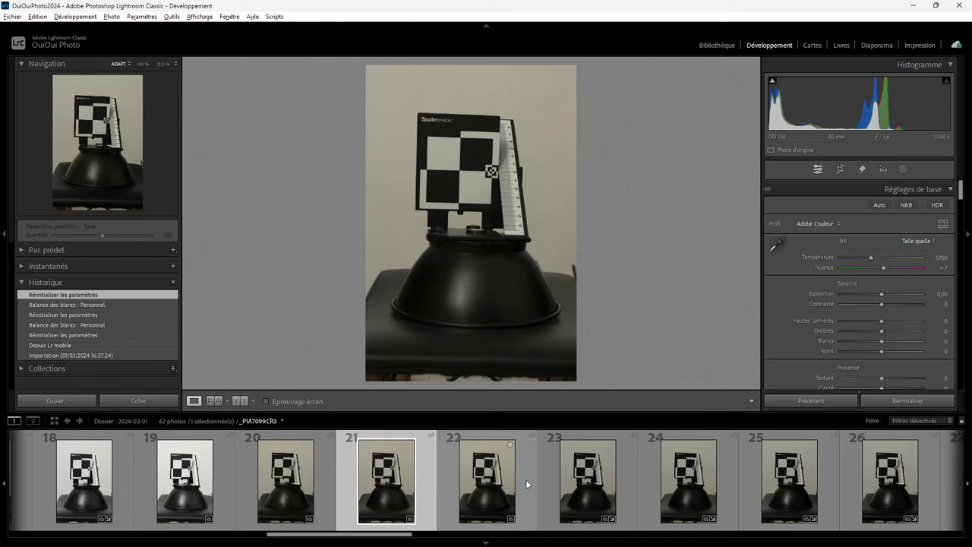
left_click(778, 243)
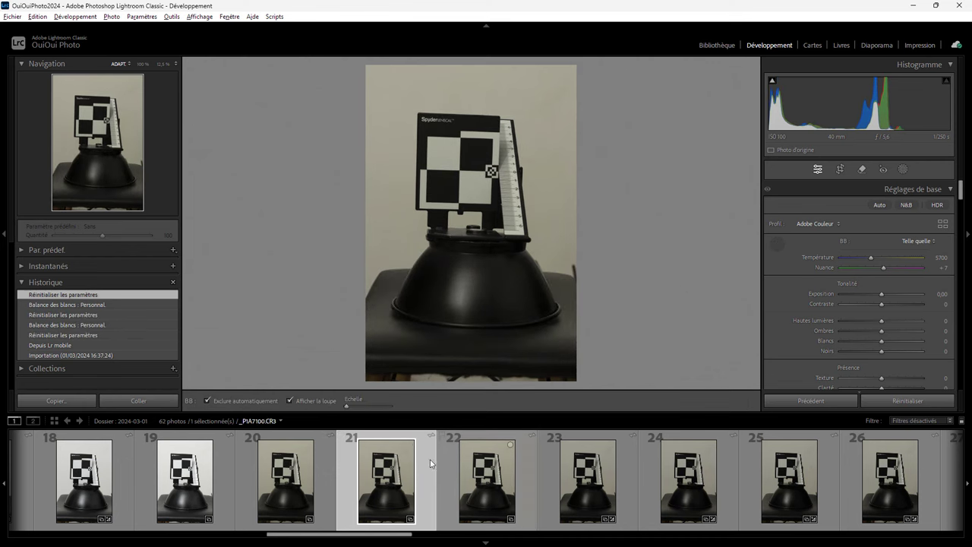
left_click(447, 157)
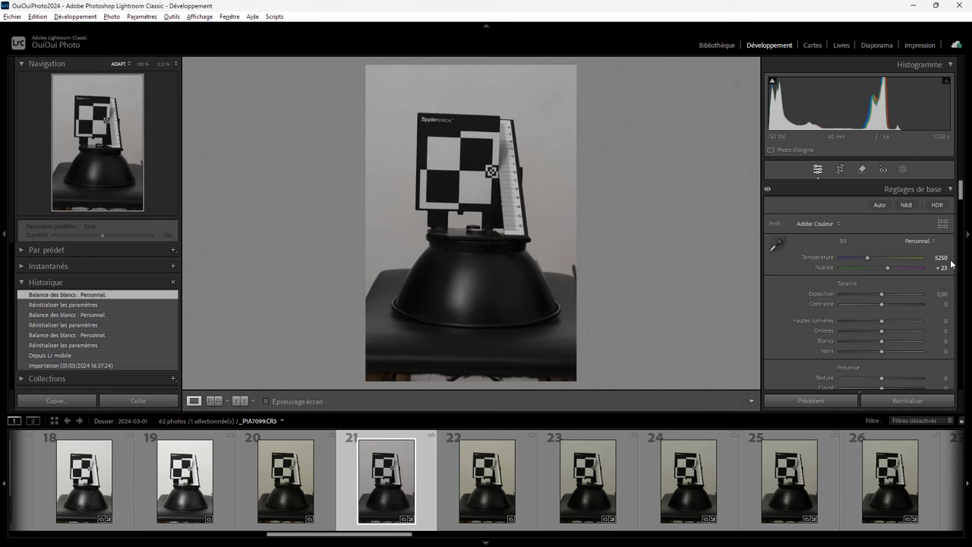
Compare the corrected photo 21 against uncorrected photo 22, ending on photo 21.
left_click(525, 487)
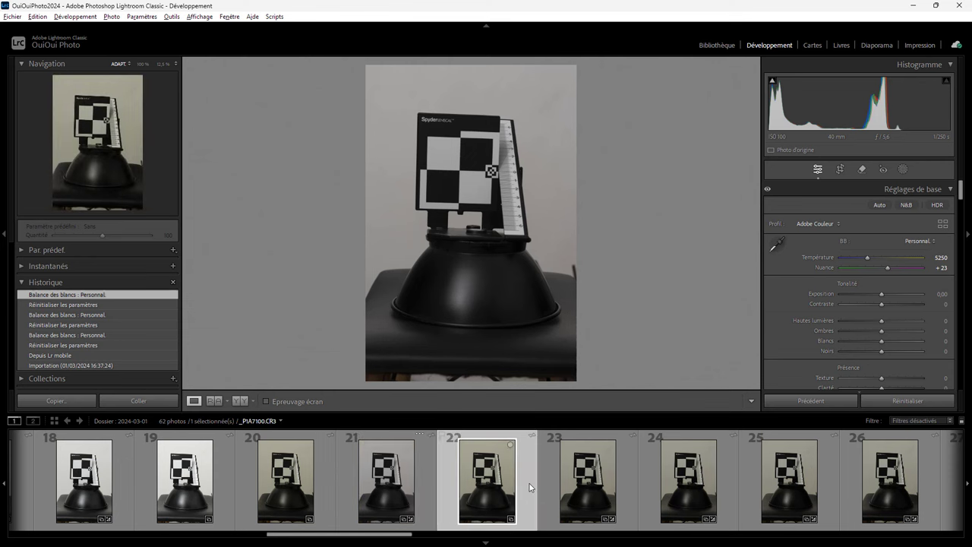
left_click(432, 460)
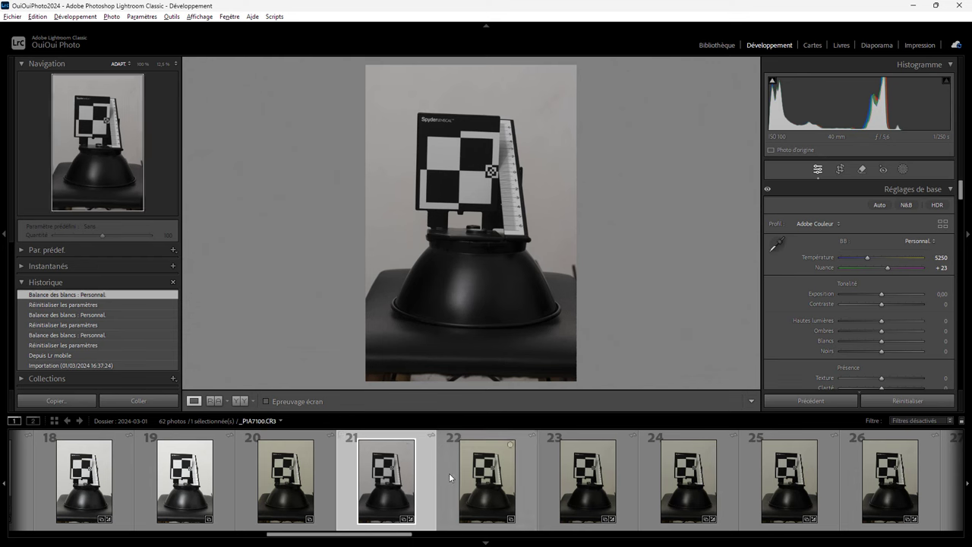
left_click(448, 474)
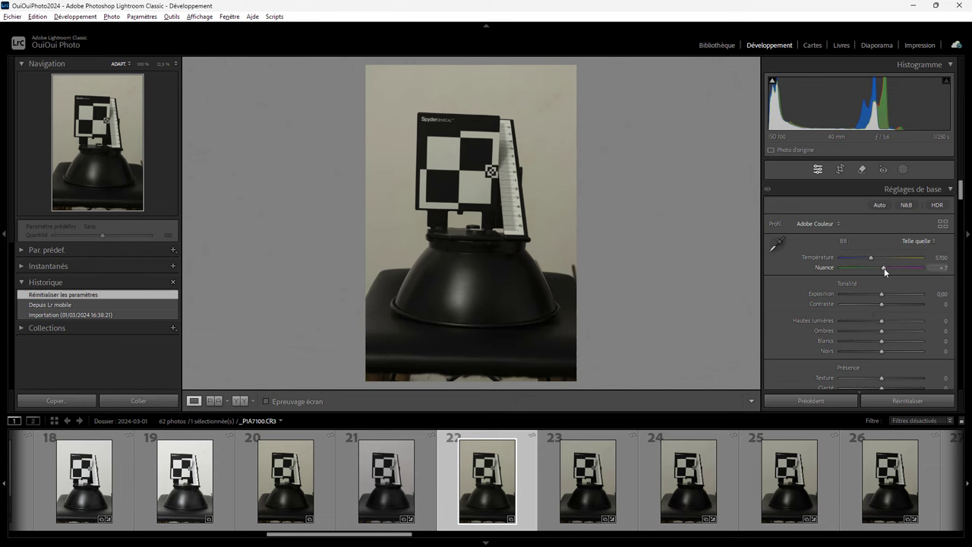
left_click(413, 464)
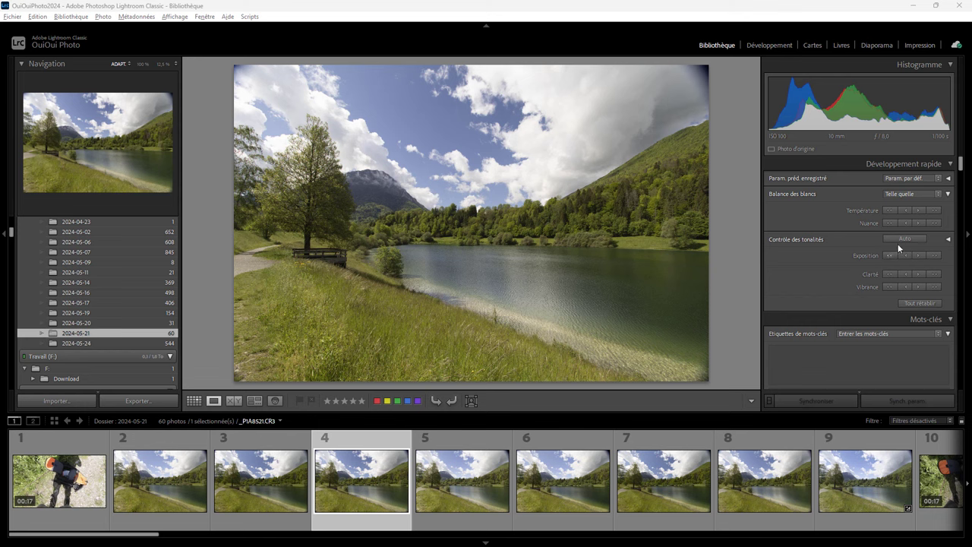
In Develop, set the lake photo's Temperature to 5400 and Tint to +30.
left_click(770, 45)
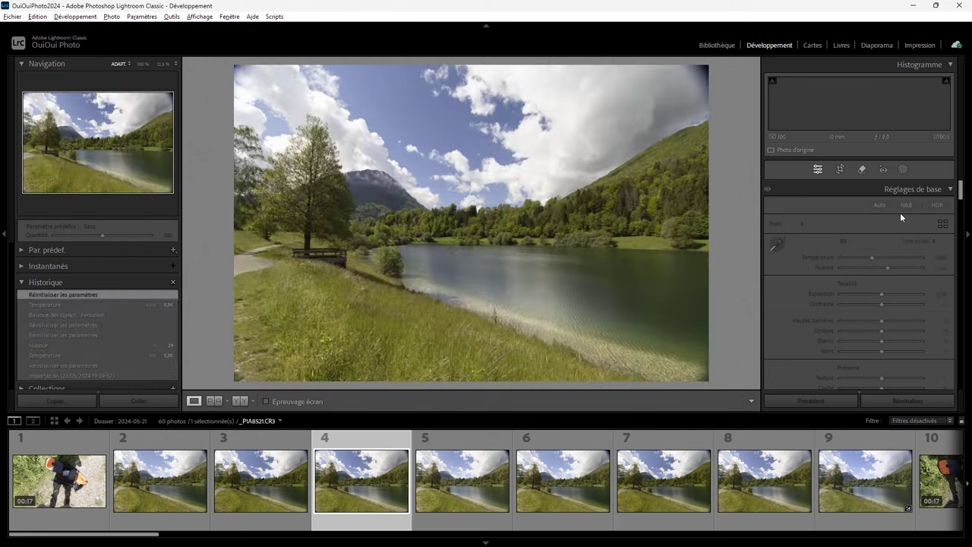
left_click(936, 257)
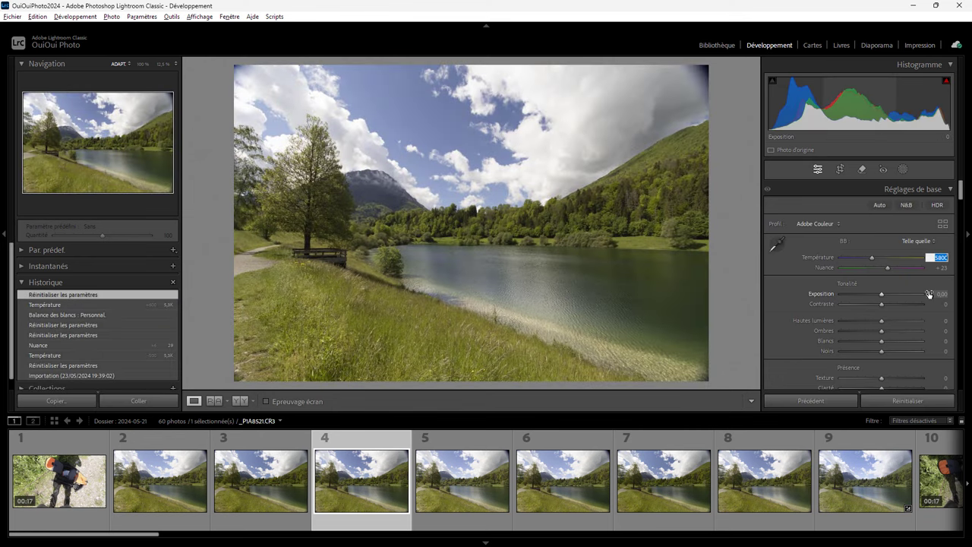
type("54")
type("00")
key("Return")
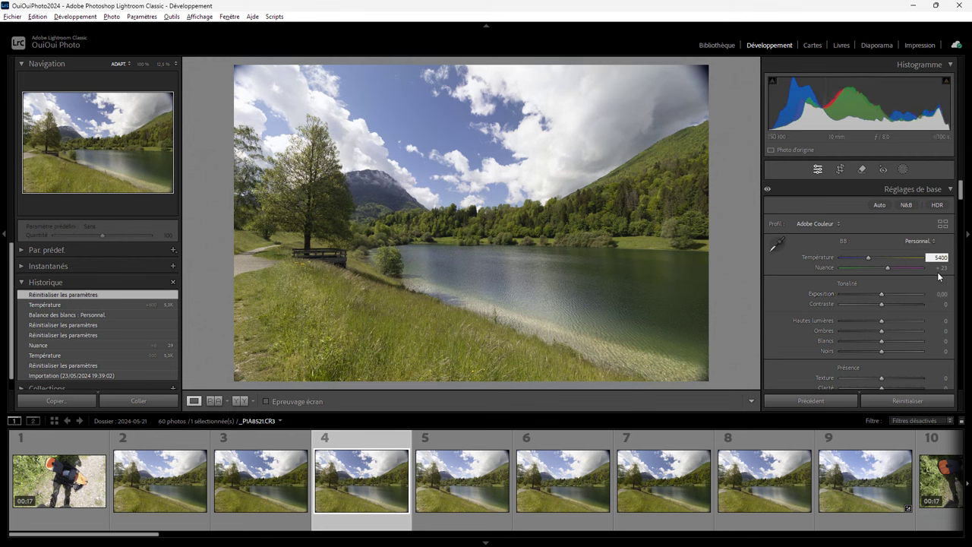
left_click(940, 270)
key("BackSpace")
type("30")
key("Return")
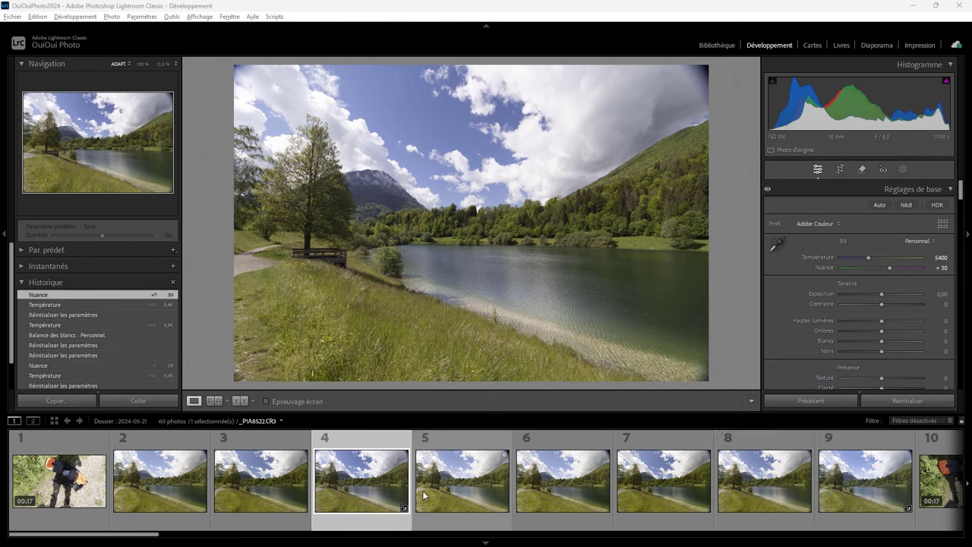
Step through lake photos 5 and 7 in the filmstrip.
left_click(456, 454)
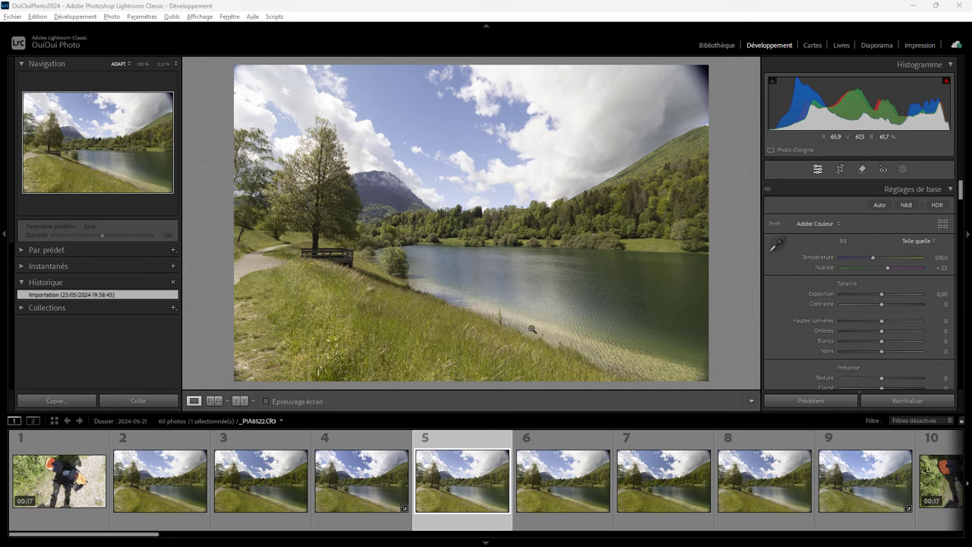
left_click(671, 477)
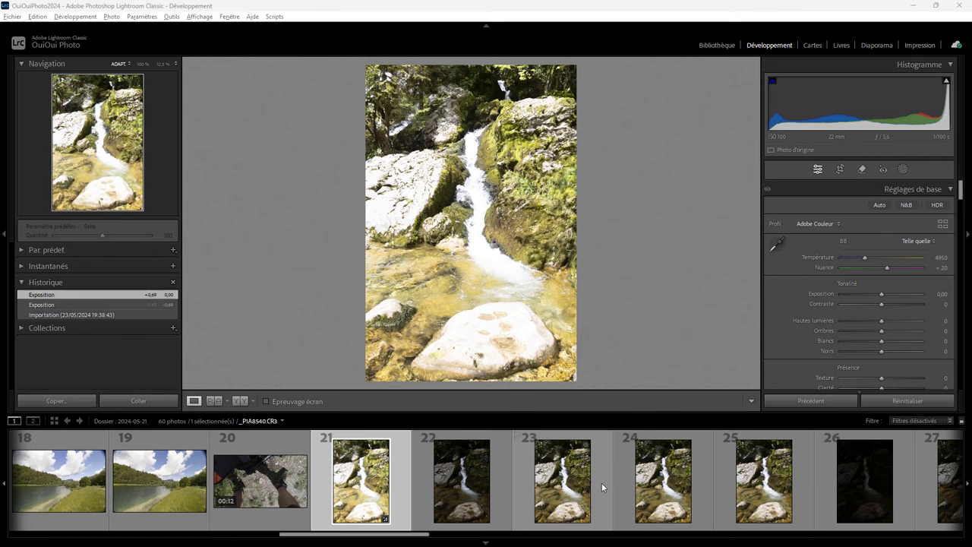
Select waterfall photo 23 and inspect it at 100%, panning from the rock up to the waterfall's top.
left_click(603, 486)
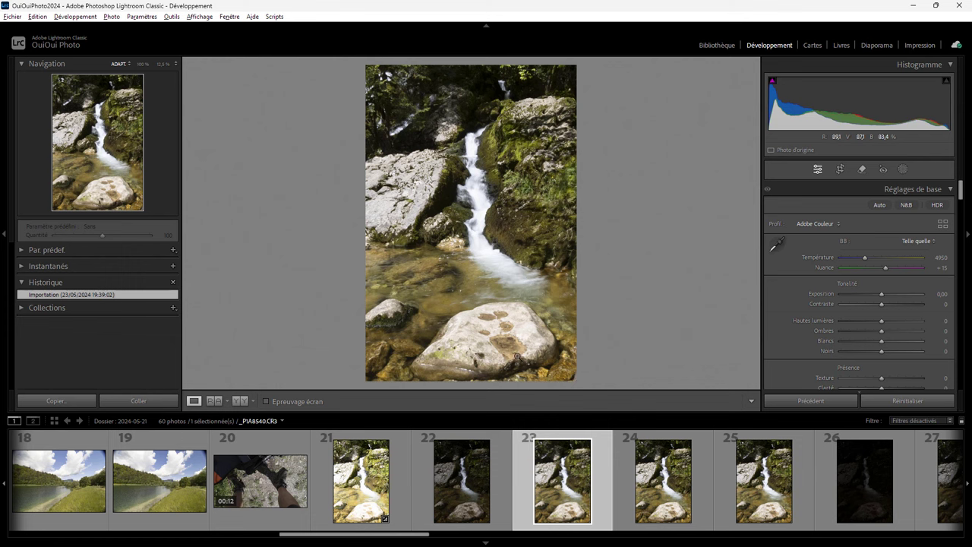
left_click(512, 342)
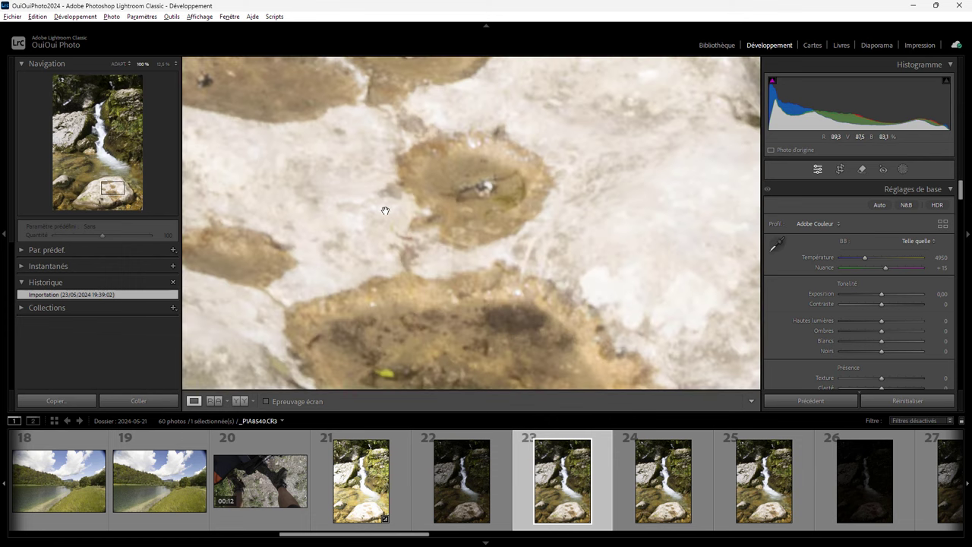
left_click_drag(384, 208, 433, 329)
left_click_drag(508, 243, 644, 467)
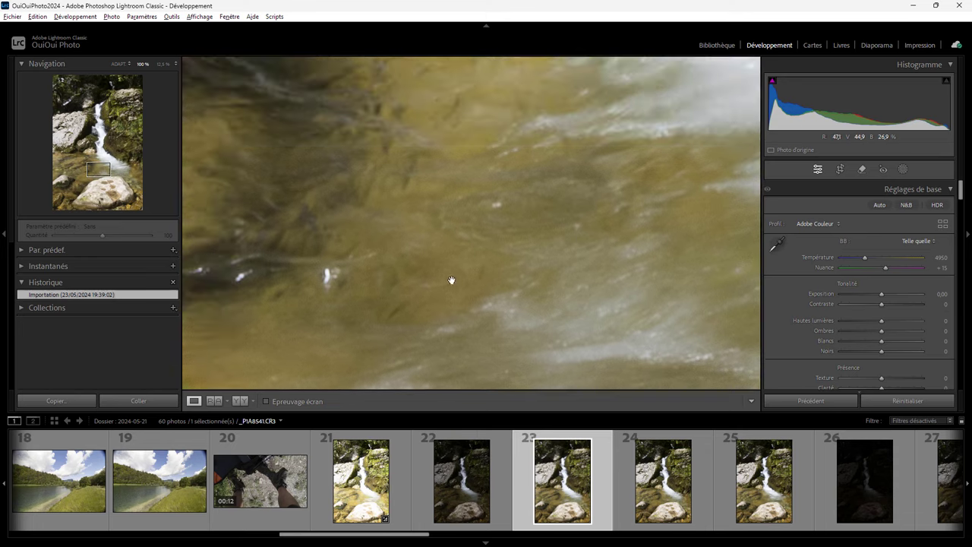
left_click_drag(440, 265, 559, 423)
left_click_drag(548, 199, 541, 273)
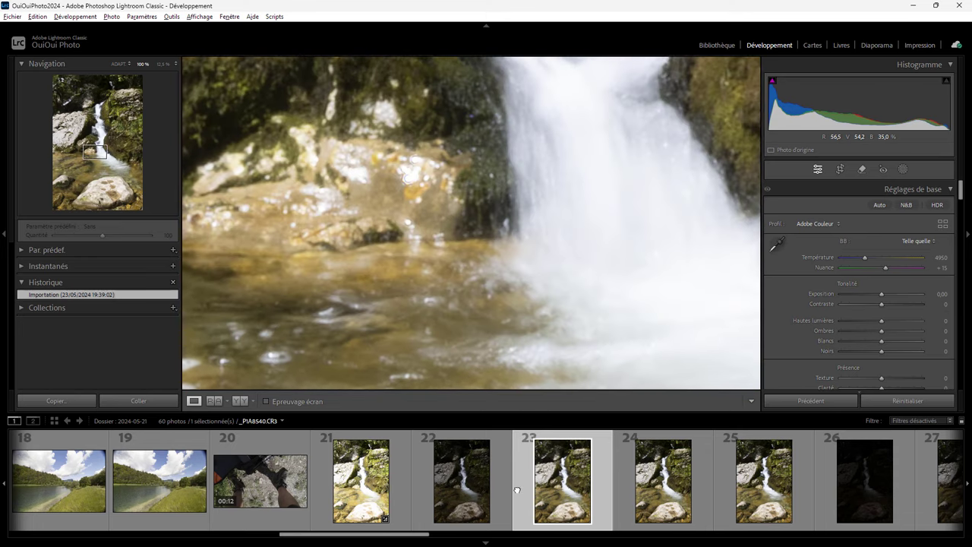
left_click_drag(490, 224, 504, 325)
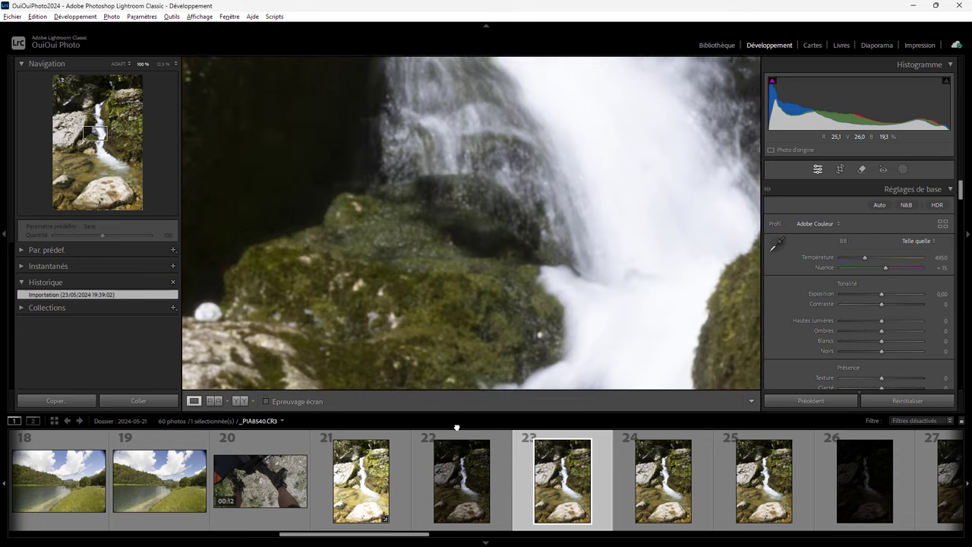
left_click_drag(516, 224, 540, 353)
left_click_drag(588, 165, 549, 286)
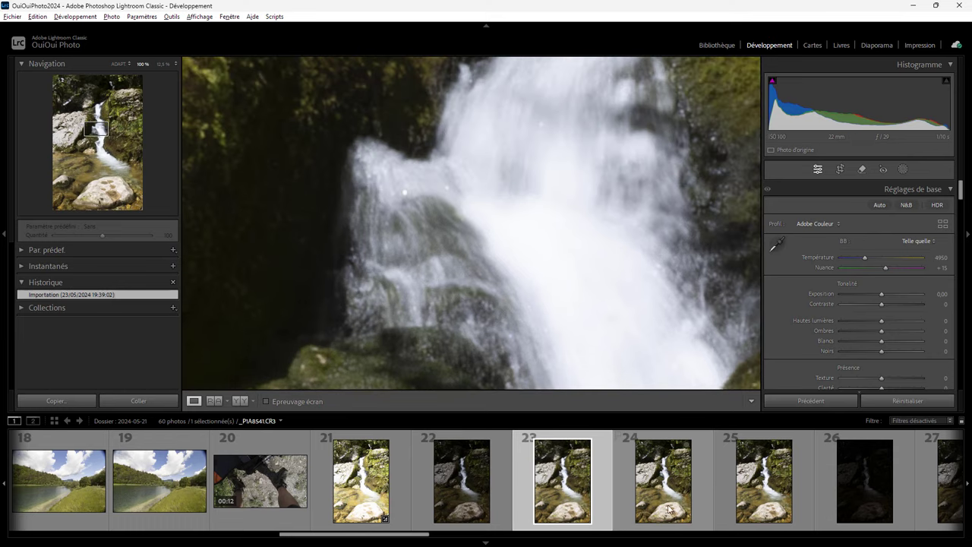
Compare the same areas on photo 24, fit to view, then return to 23 and advance.
left_click(699, 489)
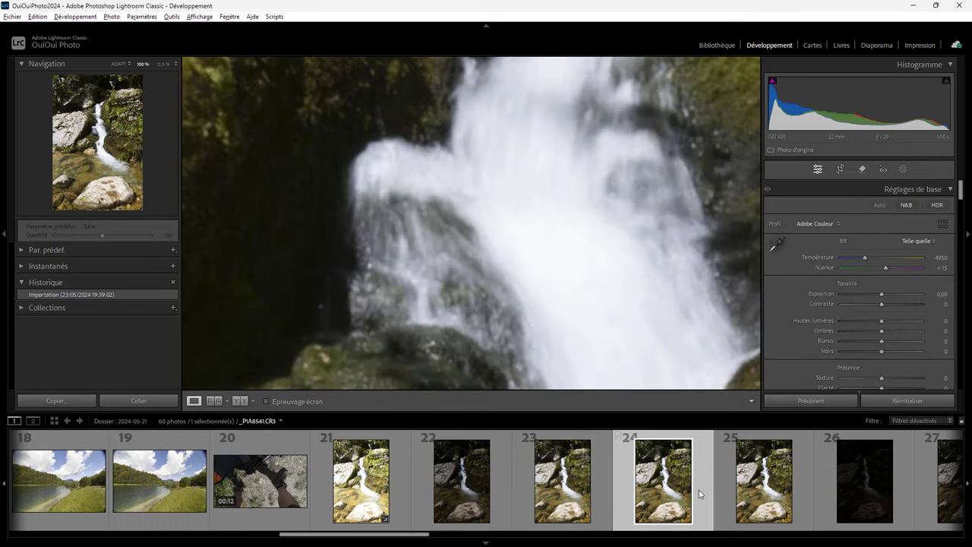
mouse_move(462, 307)
left_mouse_down()
mouse_move(377, 290)
mouse_move(319, 121)
left_mouse_up()
left_click_drag(469, 306, 422, 106)
left_click(461, 289)
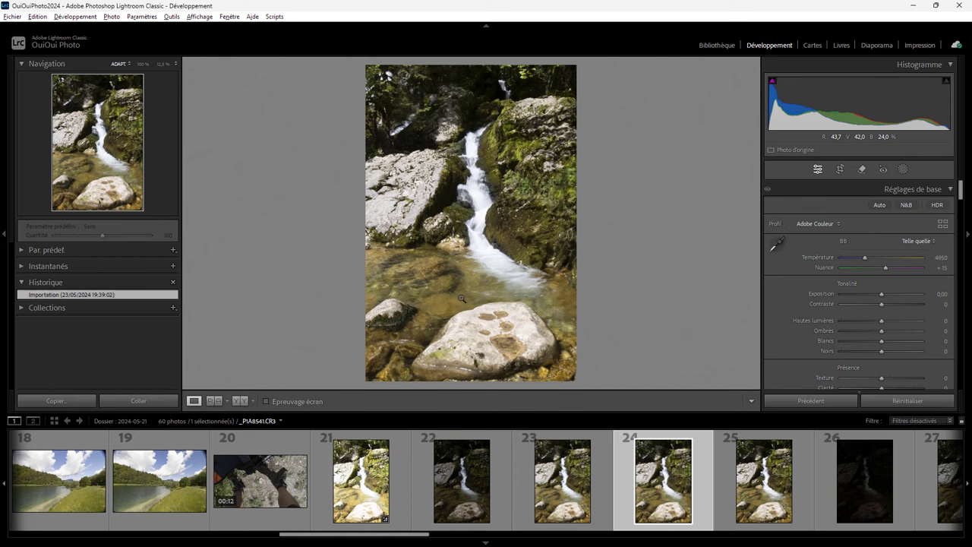
left_click(530, 484)
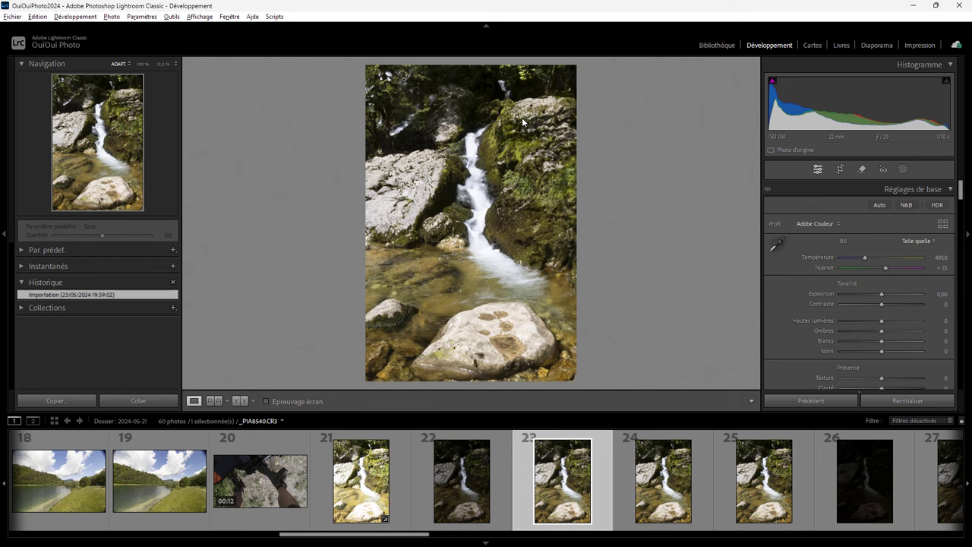
key("Right")
key("Right")
key("Right")
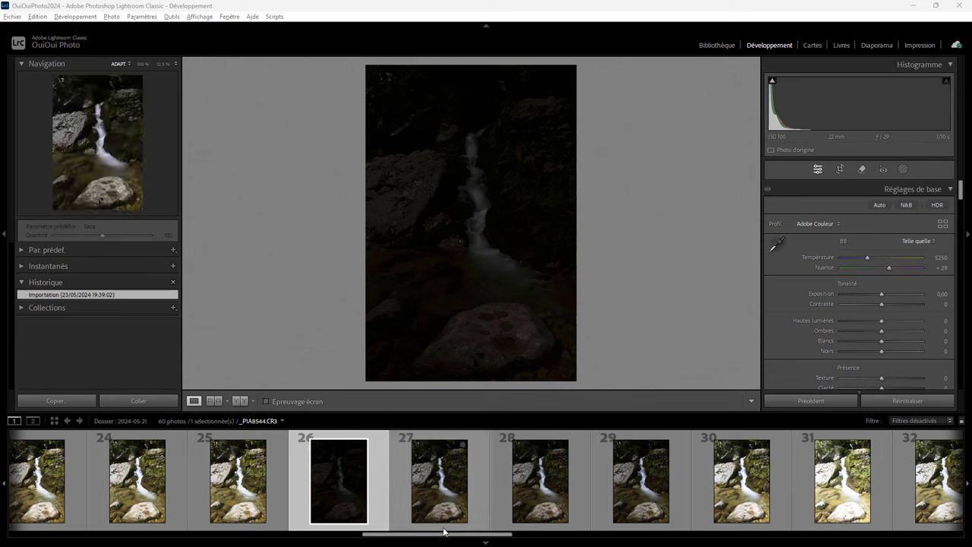
Browse past brighter frame 27 and load waterfall photo 30 (4200, +20).
left_click_drag(444, 532, 432, 533)
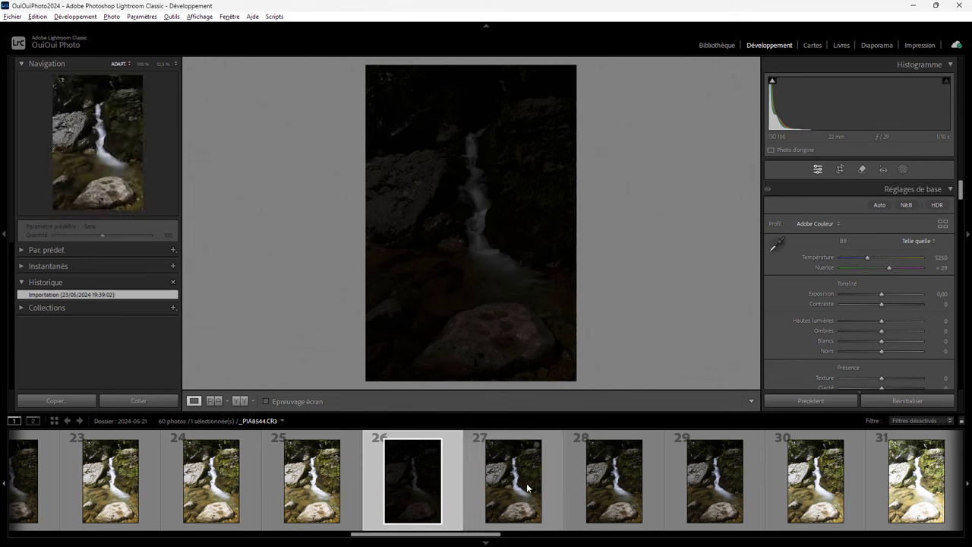
left_click(553, 489)
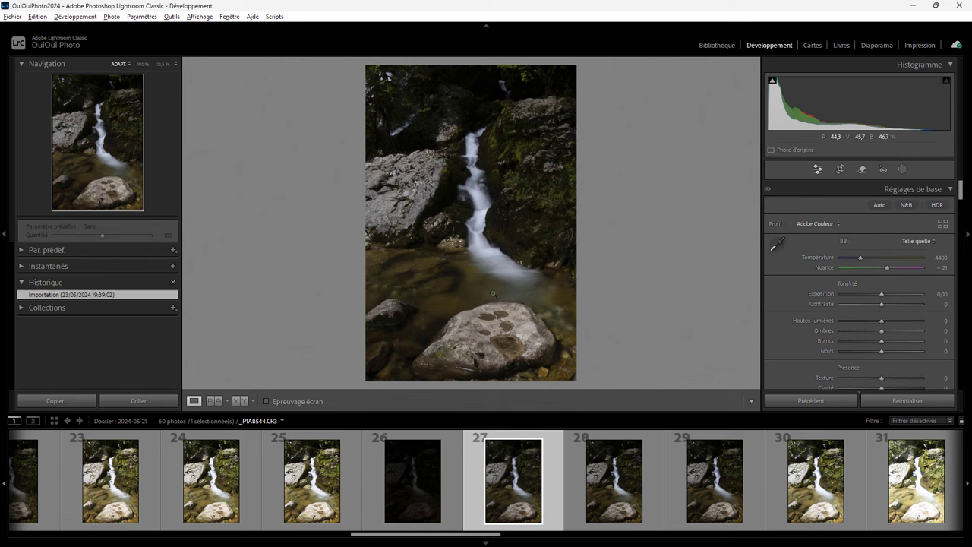
left_click_drag(498, 539, 540, 539)
left_click(504, 477)
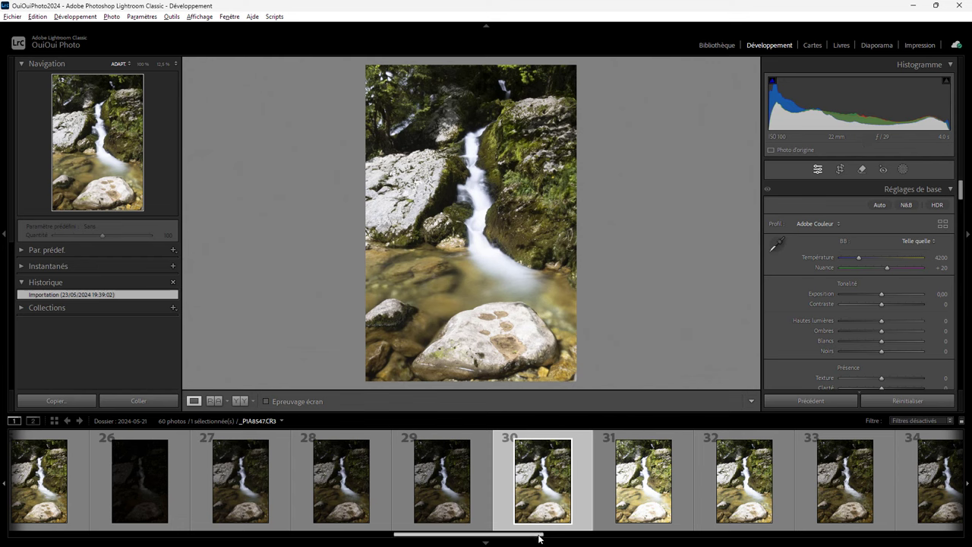
left_click_drag(540, 538, 479, 528)
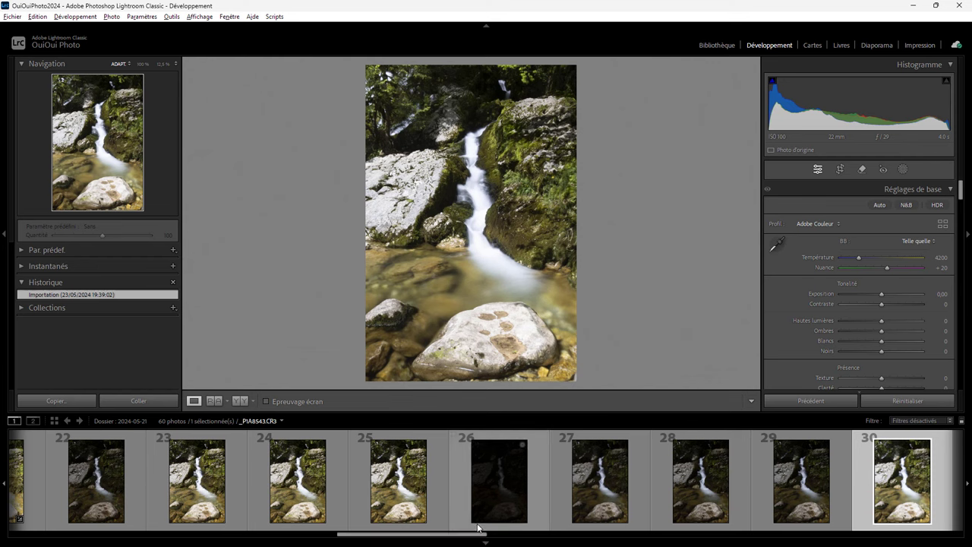
left_click(178, 472)
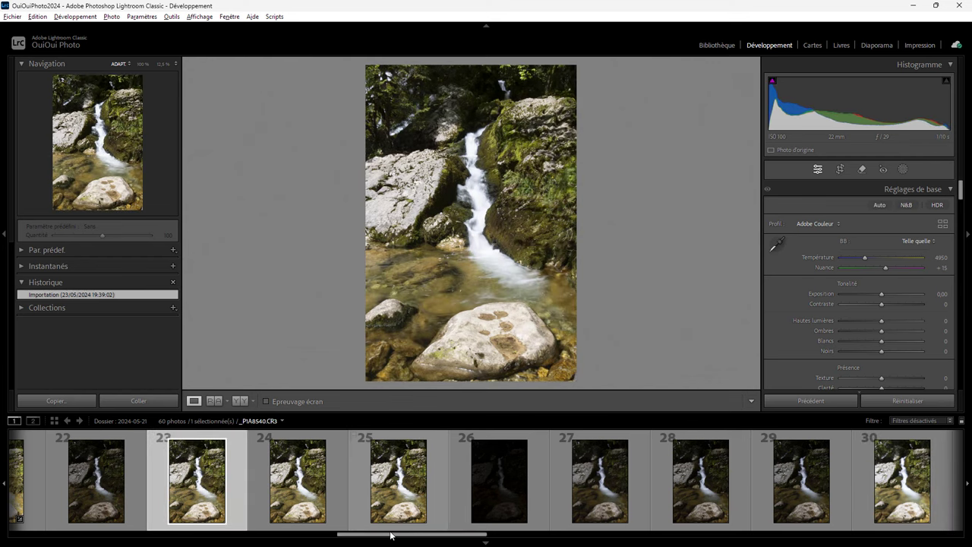
left_click_drag(390, 536, 441, 540)
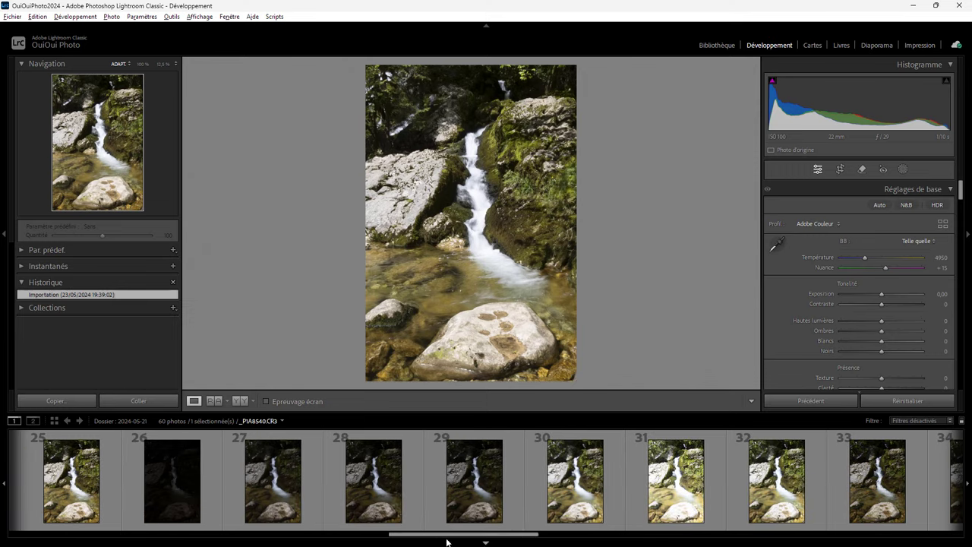
left_click(577, 495)
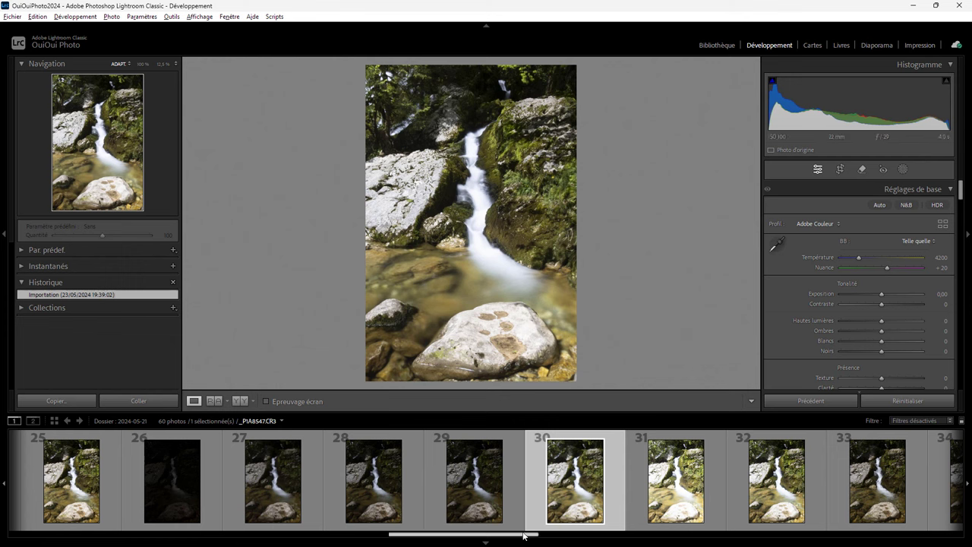
left_click_drag(523, 538, 537, 539)
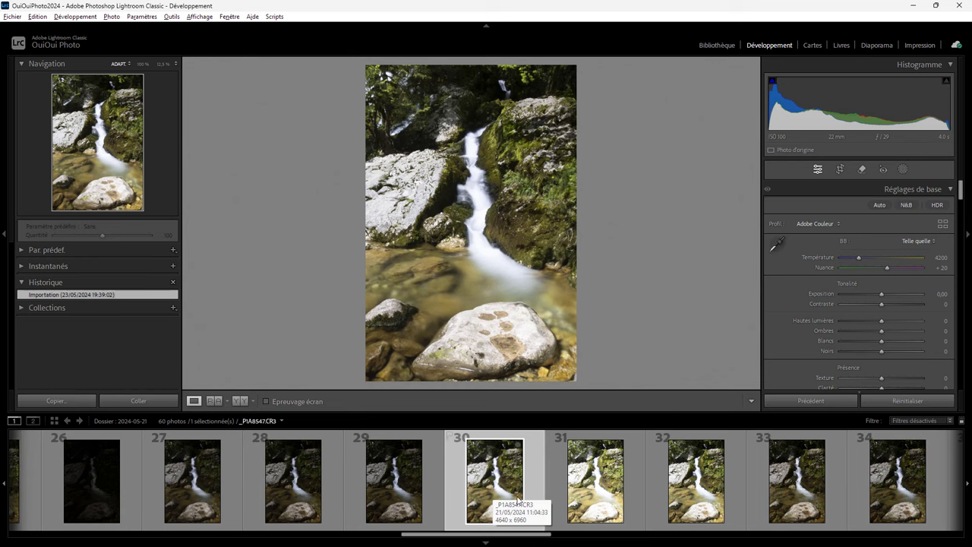
left_click_drag(512, 536, 565, 538)
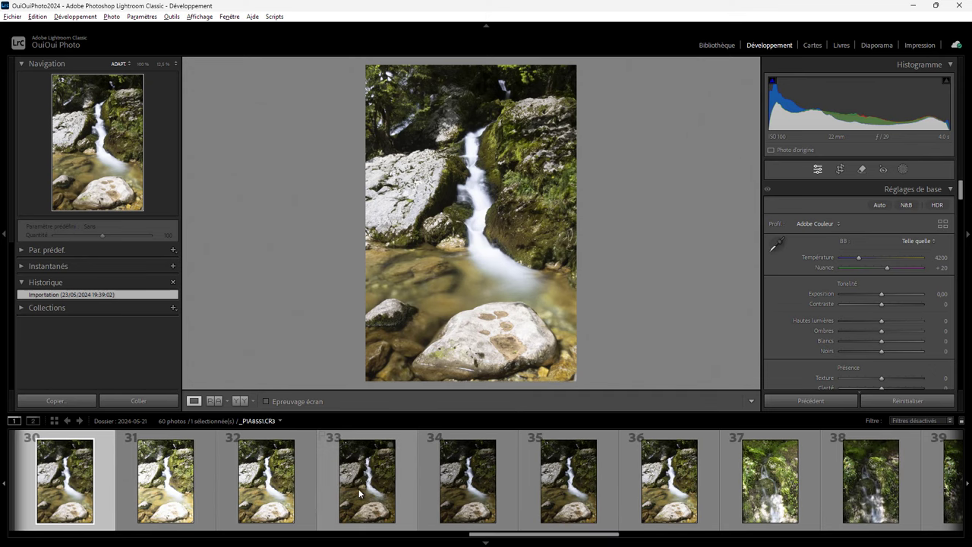
Inspect photo 30 at 100% from the large rock up to the mossy rocks, then fit to view.
left_click(486, 310)
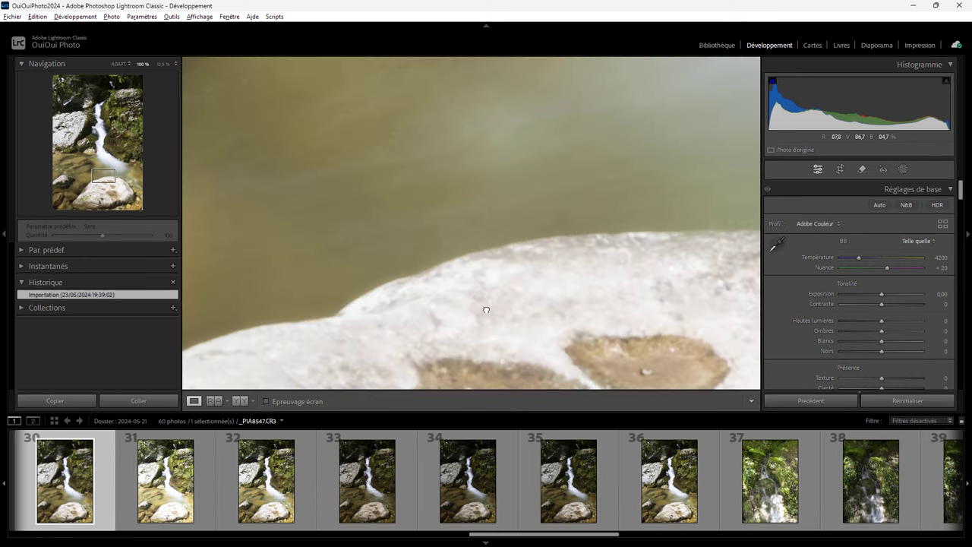
left_click_drag(562, 256, 662, 377)
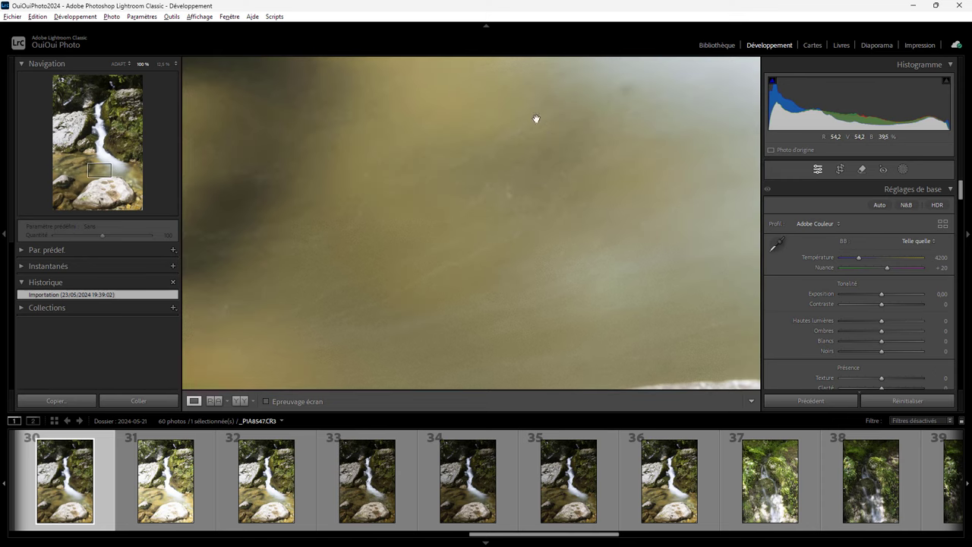
left_click_drag(533, 120, 739, 347)
mouse_move(491, 134)
left_mouse_down()
mouse_move(594, 189)
mouse_move(603, 335)
left_mouse_up()
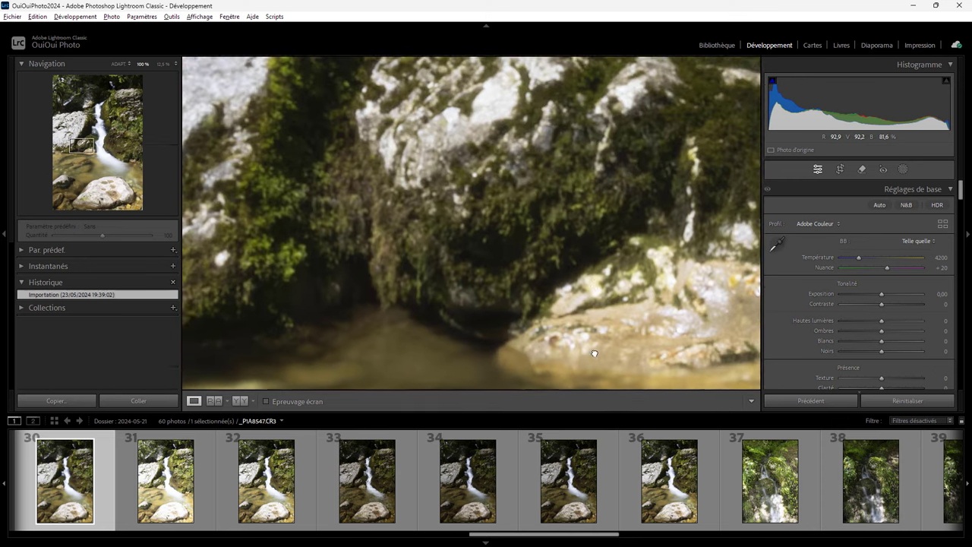
left_click_drag(624, 198, 572, 258)
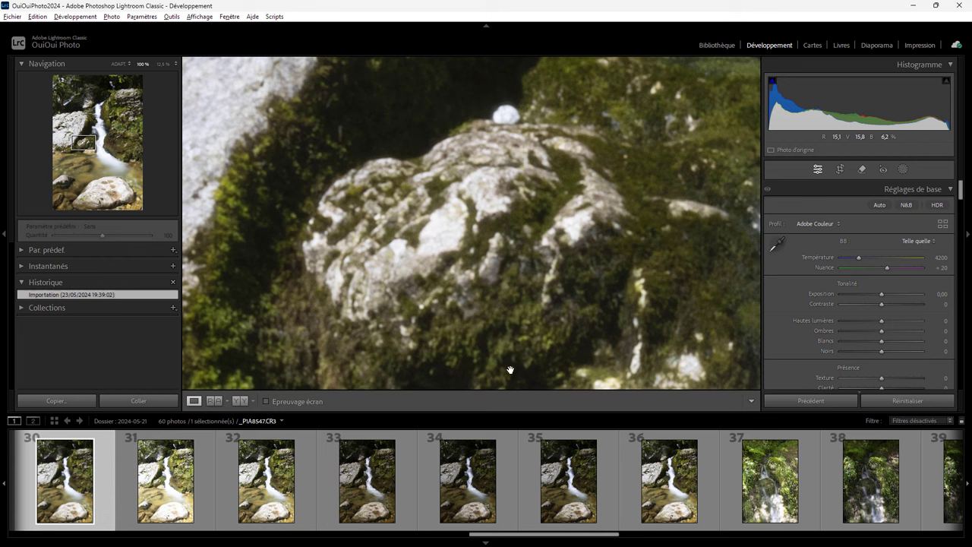
left_click(497, 291)
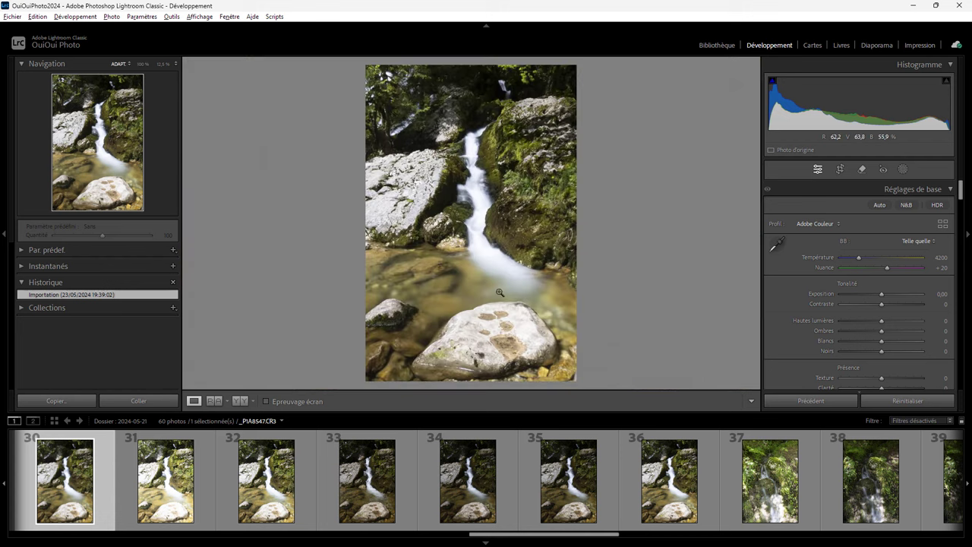
Step through photos 33, 34, 35 and 36, zooming to 100% on photo 36's rock.
left_click(376, 477)
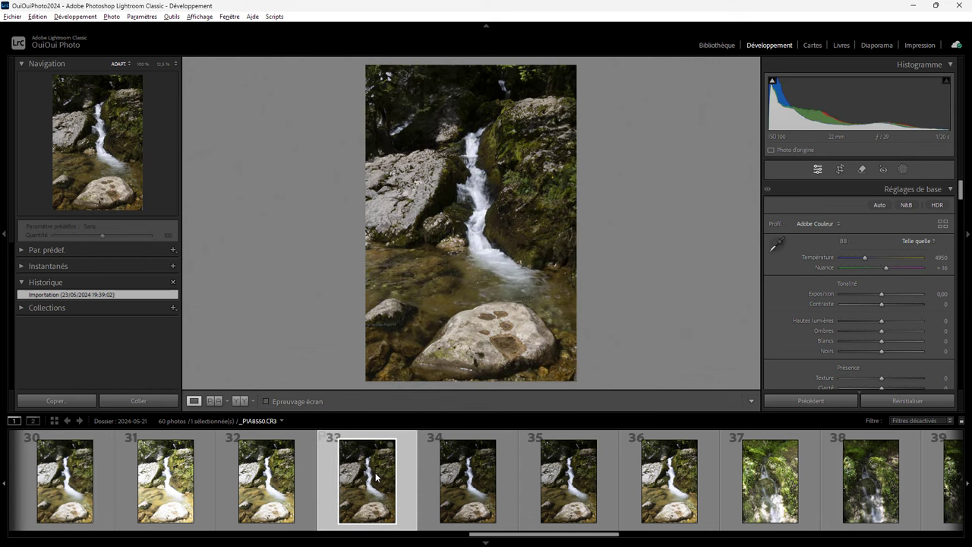
left_click(460, 480)
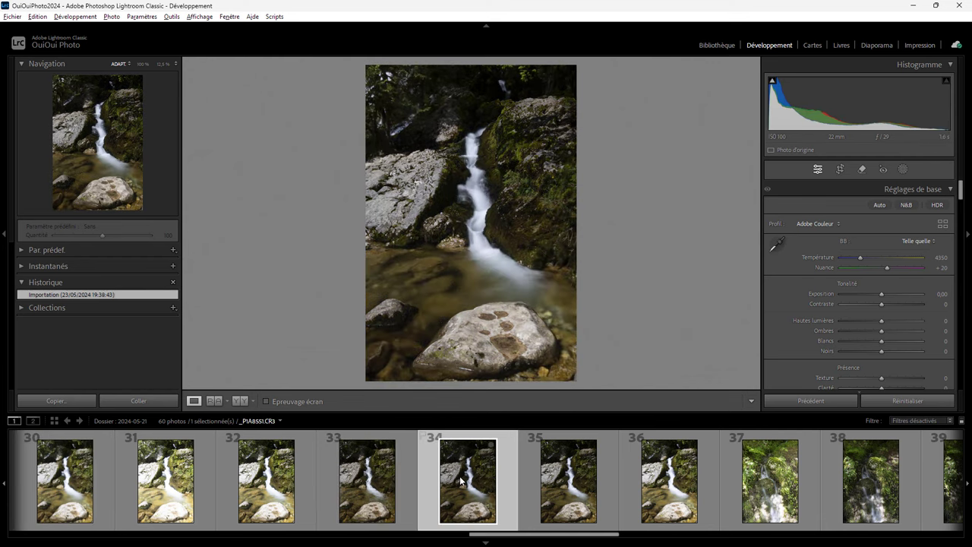
left_click(581, 481)
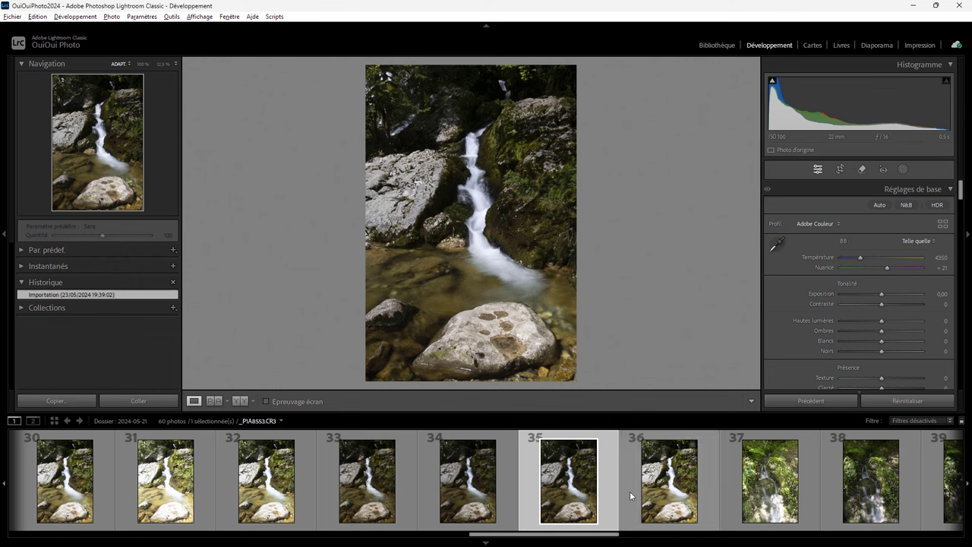
left_click(670, 490)
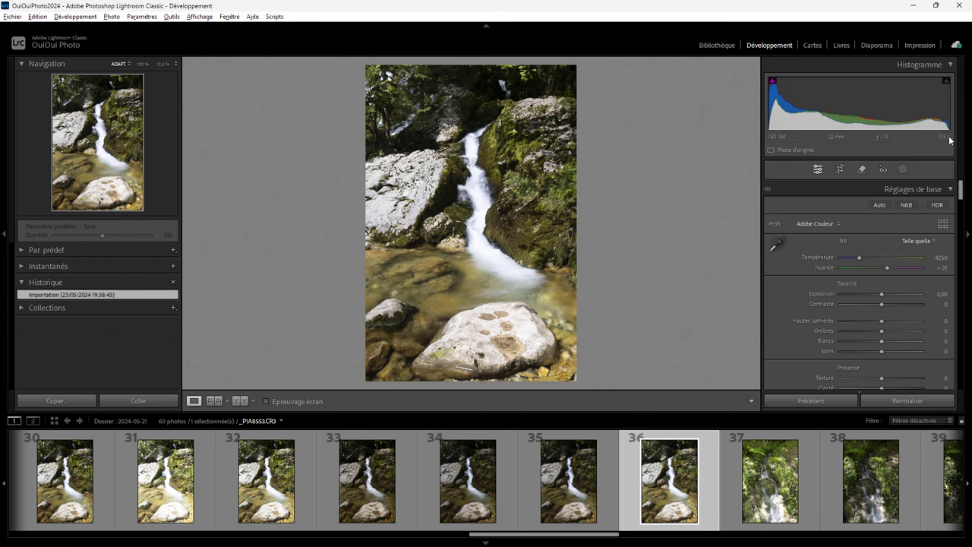
left_click(441, 201)
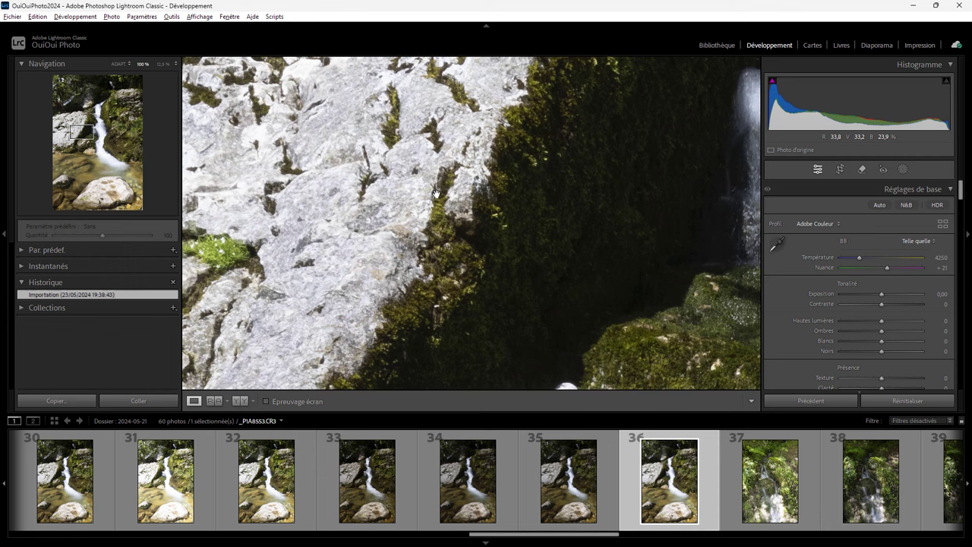
left_click(436, 194)
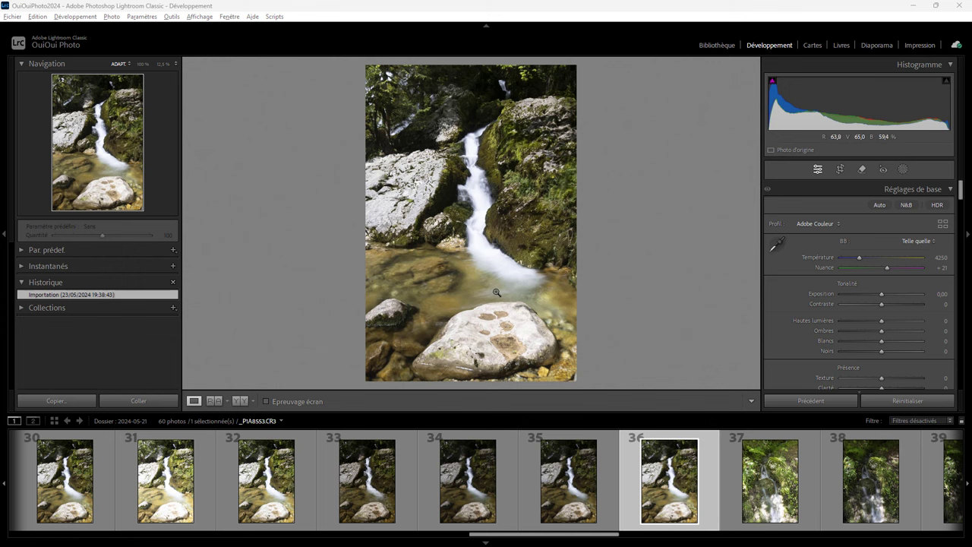
left_click(425, 200)
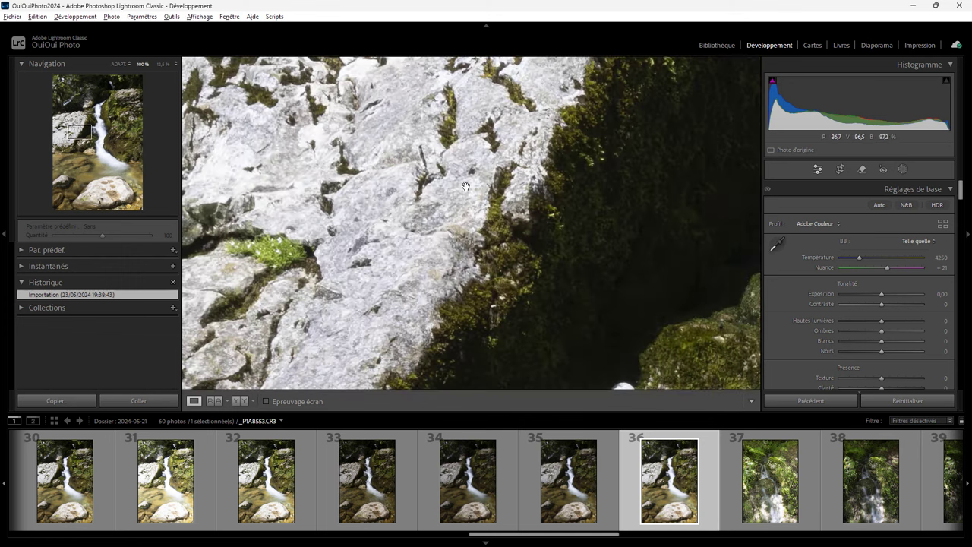
left_click(609, 455)
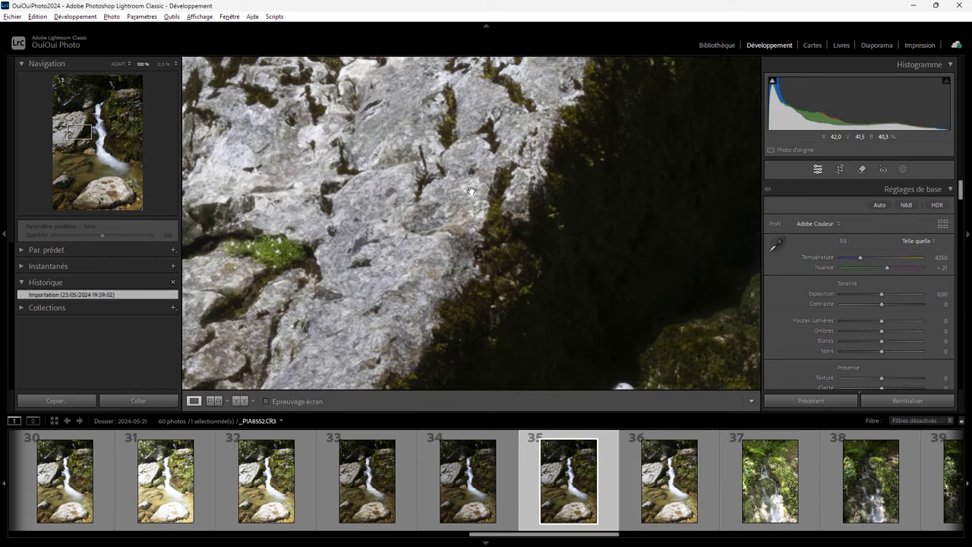
left_click(509, 471)
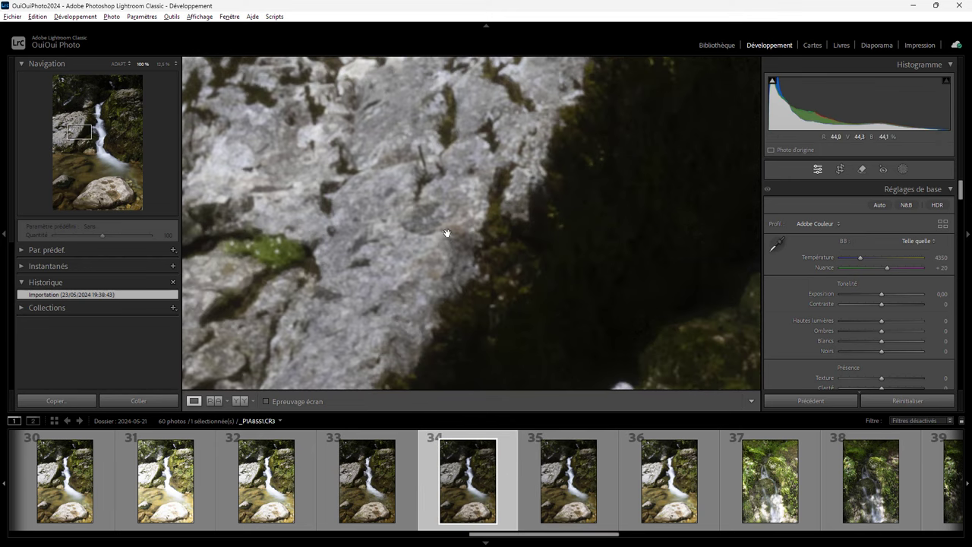
mouse_move(669, 481)
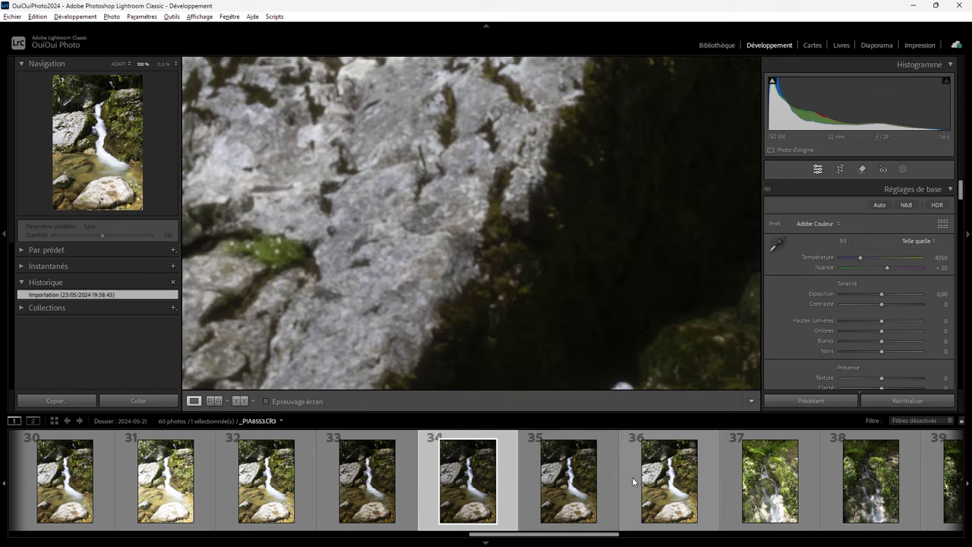
left_click(632, 477)
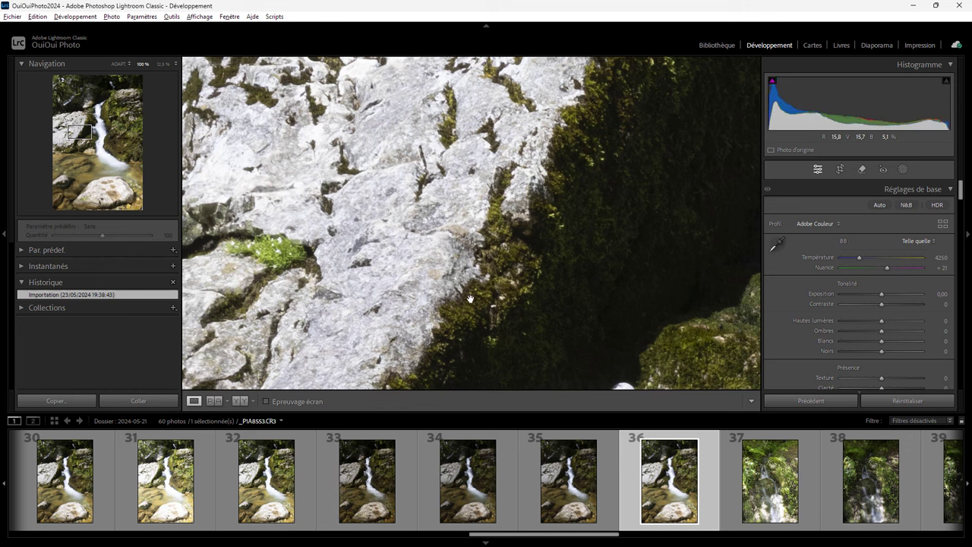
left_click(453, 269)
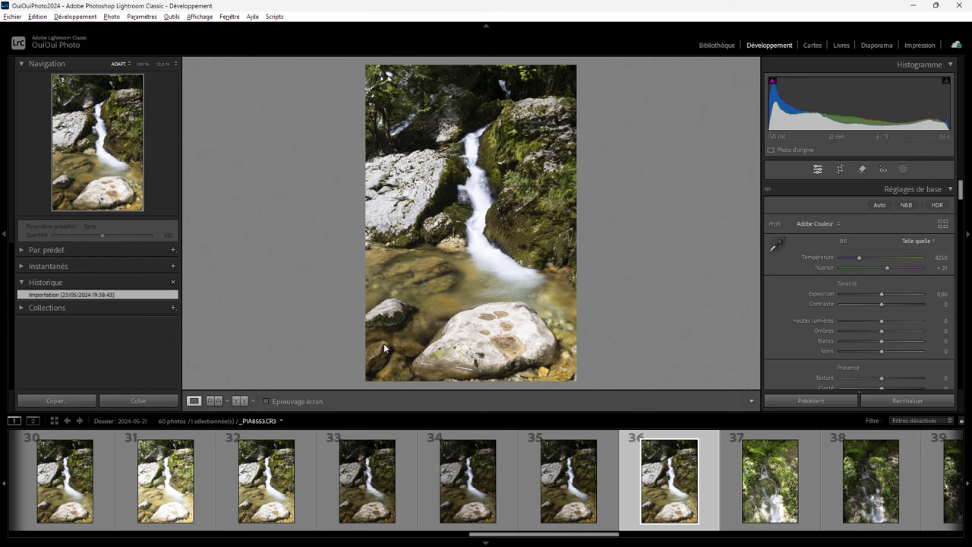
Advance to forest stream photo 37 (4500, +21) and scroll the filmstrip onward.
key("Right")
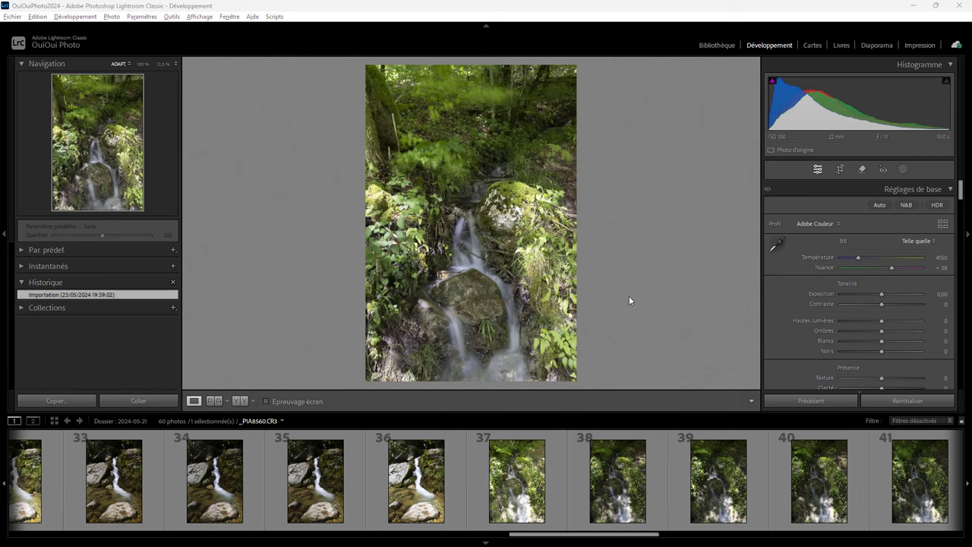
left_click(557, 462)
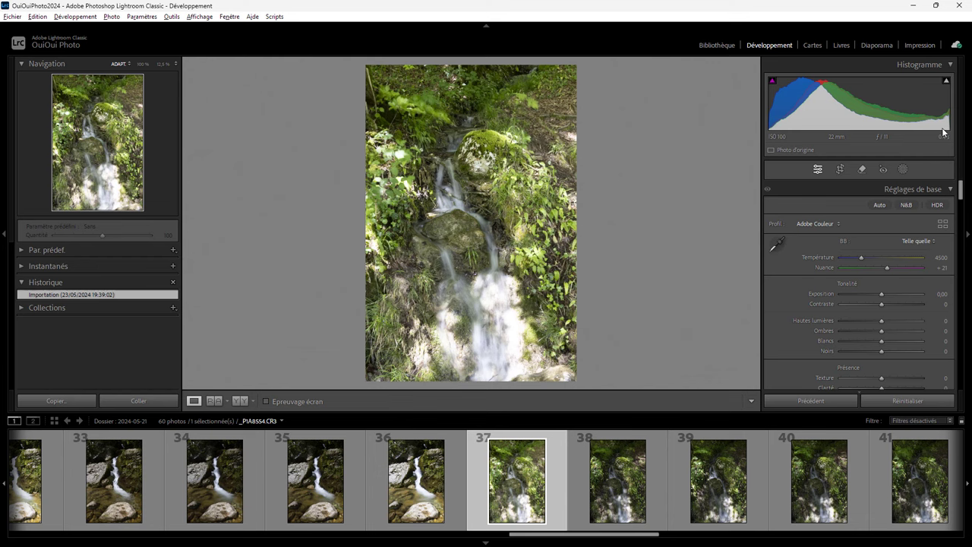
left_click_drag(650, 536, 698, 537)
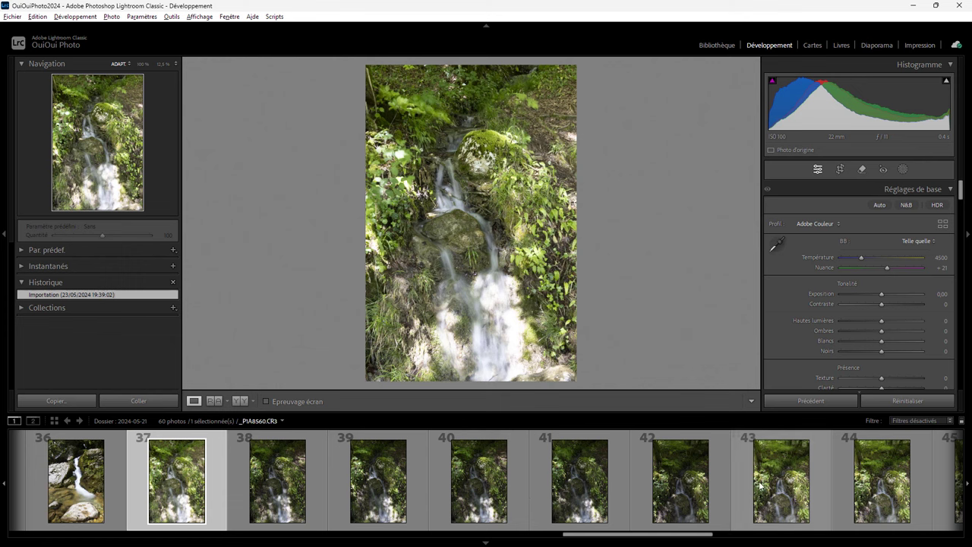
Open photo 43, then scroll to the folder's end and review photos 60, 59 and 58.
left_click(817, 463)
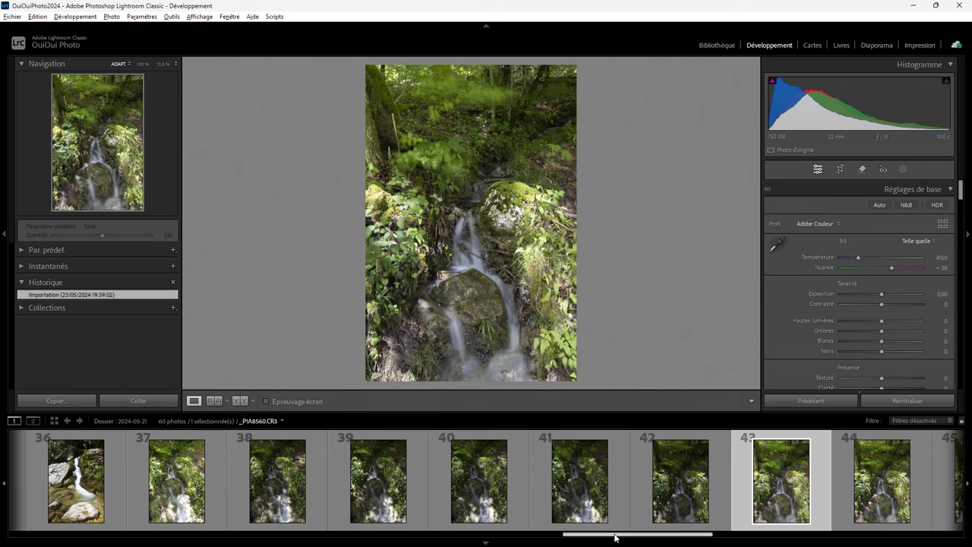
left_click_drag(614, 537, 902, 536)
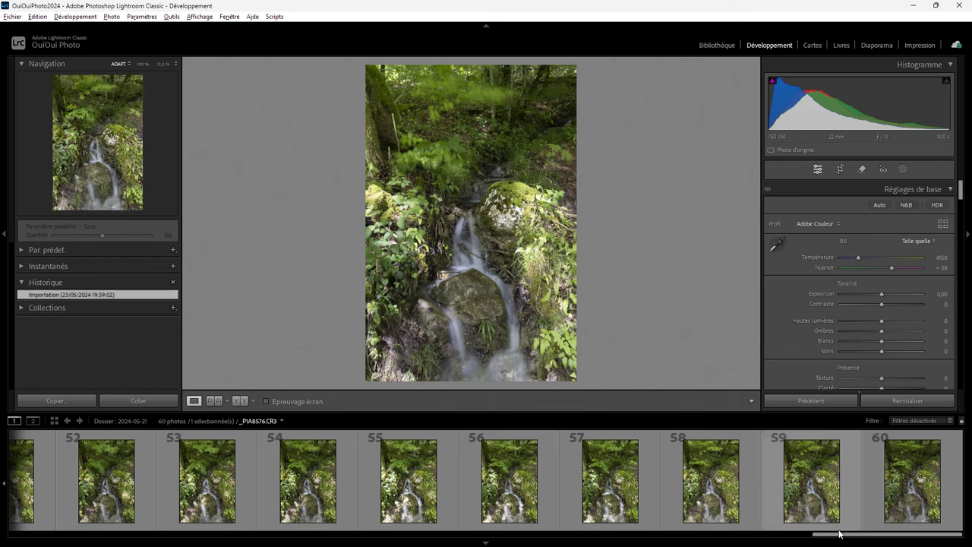
mouse_move(891, 539)
left_mouse_down()
mouse_move(786, 540)
mouse_move(934, 537)
left_mouse_up()
left_click(938, 516)
left_click(854, 480)
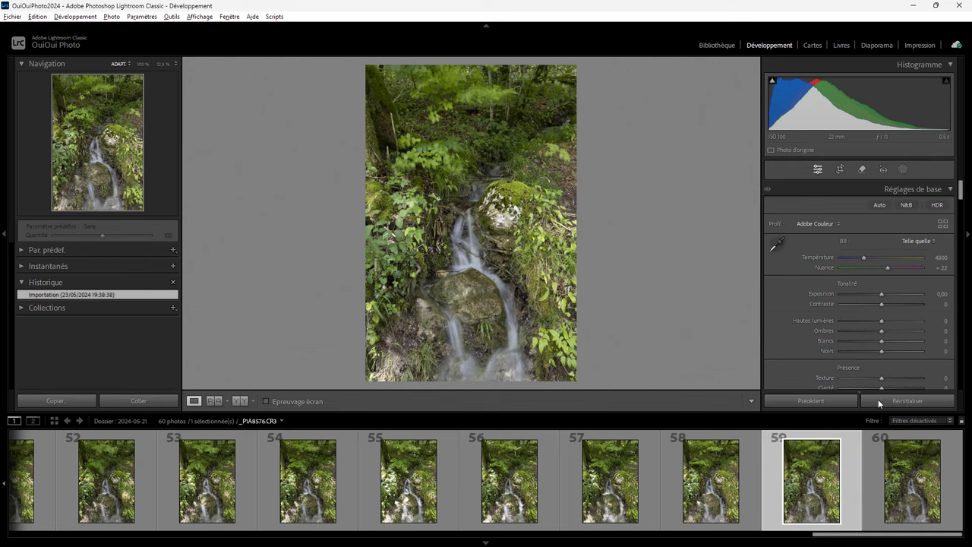
left_click(746, 482)
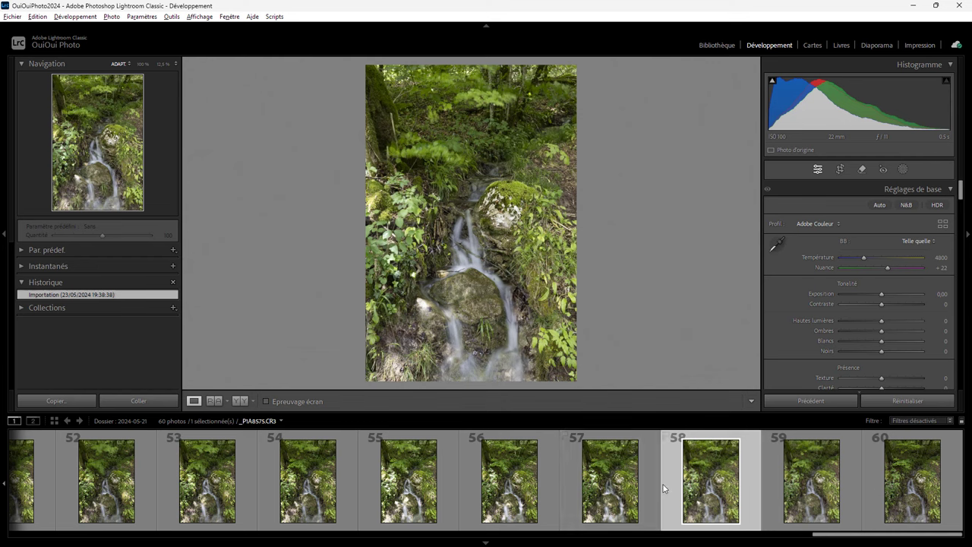
Review waterfall photos 57 and 54, then settle on photo 51 (4200, +31).
left_click(651, 487)
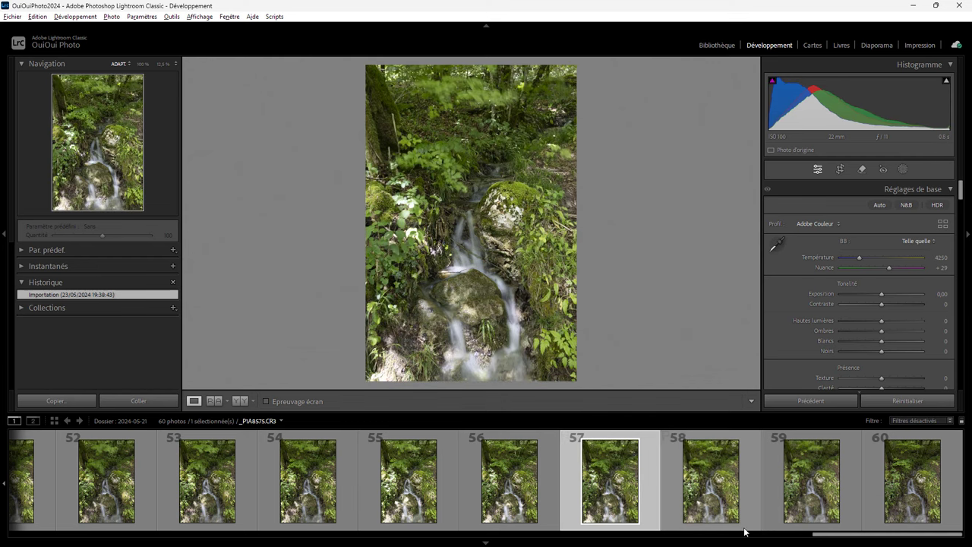
left_click(348, 482)
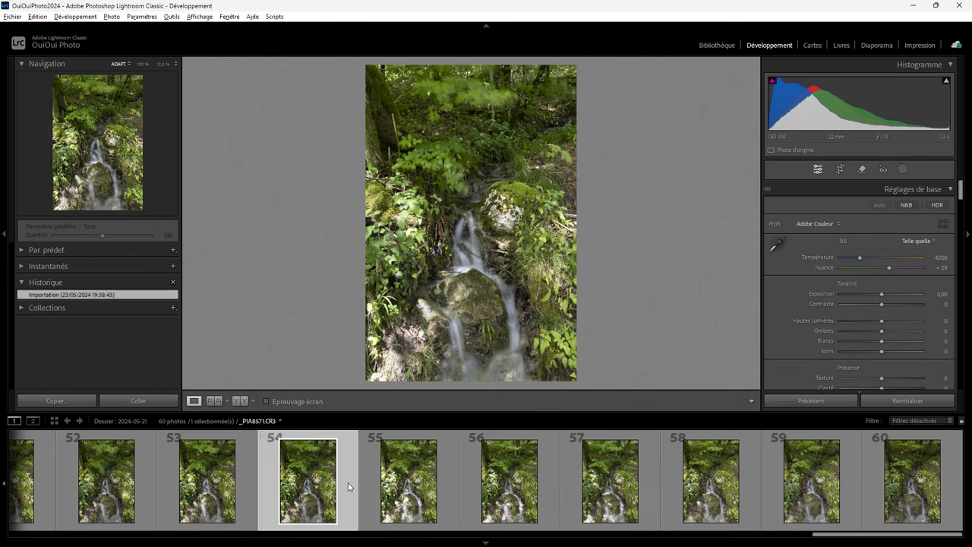
left_click_drag(820, 537, 767, 537)
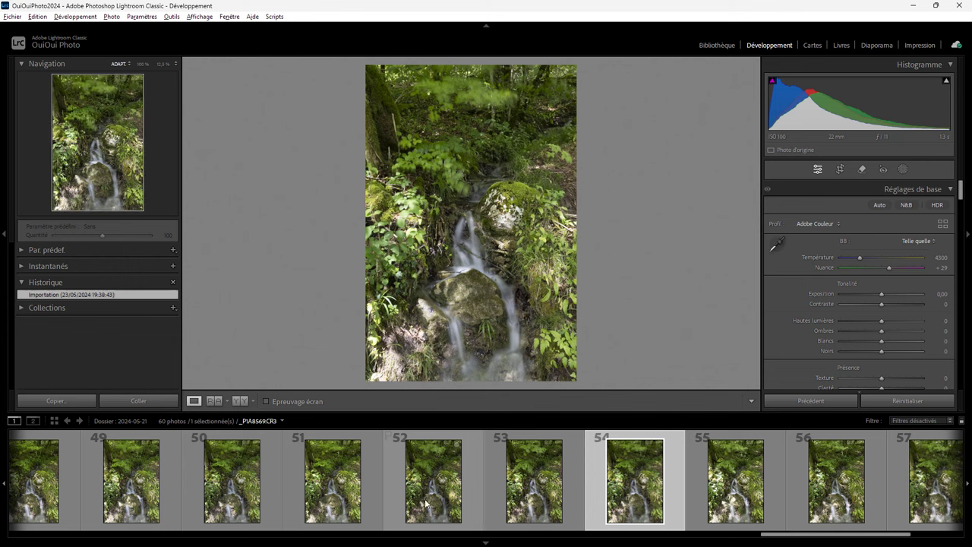
left_click(371, 493)
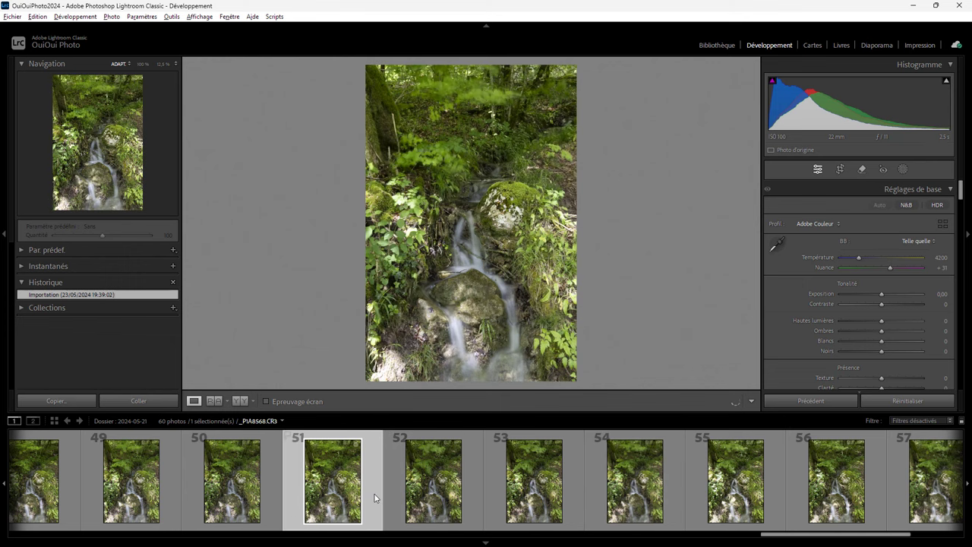
left_click_drag(787, 536, 741, 541)
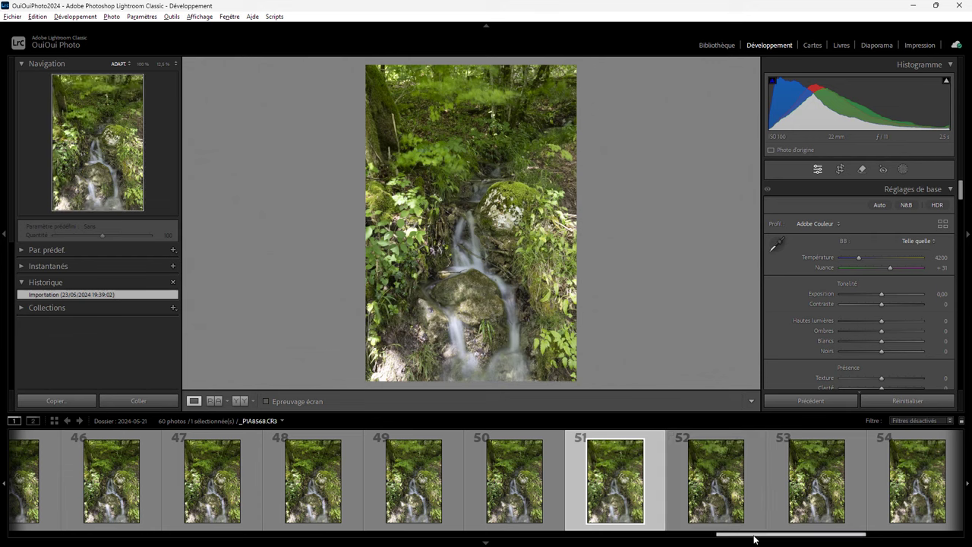
mouse_move(748, 534)
left_mouse_down()
mouse_move(818, 541)
mouse_move(754, 538)
left_mouse_up()
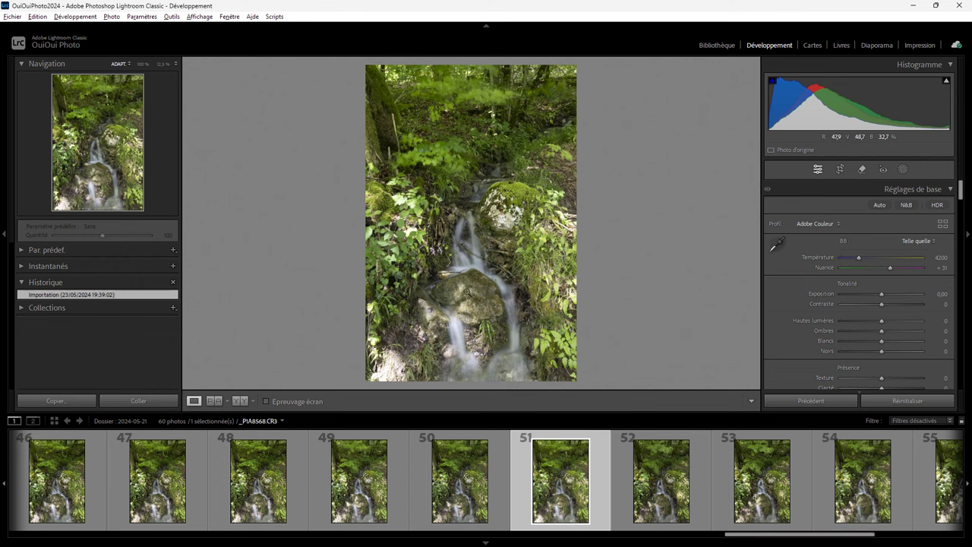
Inspect the mossy rock, roots and white-rock plants at 100%, then open final photo 60.
left_click(469, 290)
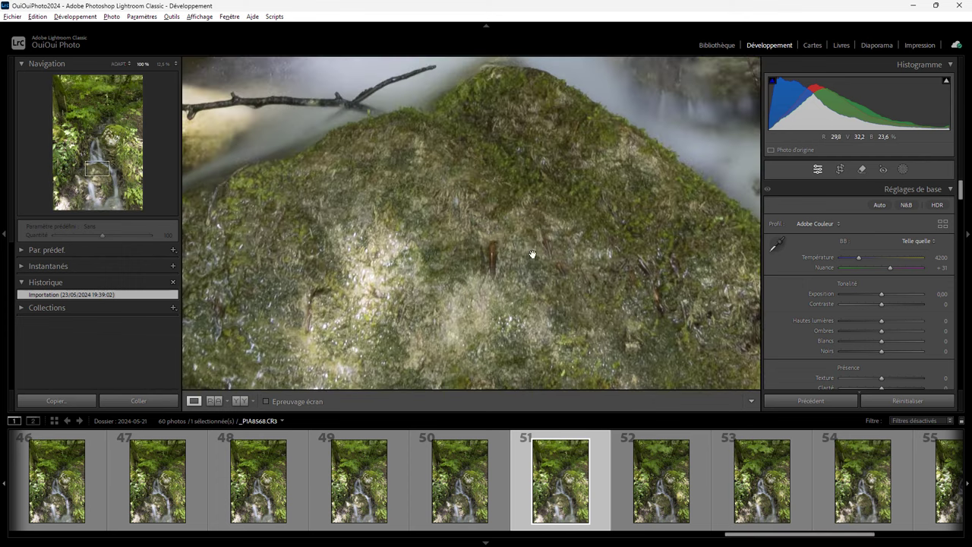
left_click_drag(451, 111, 384, 320)
left_click_drag(562, 124, 339, 281)
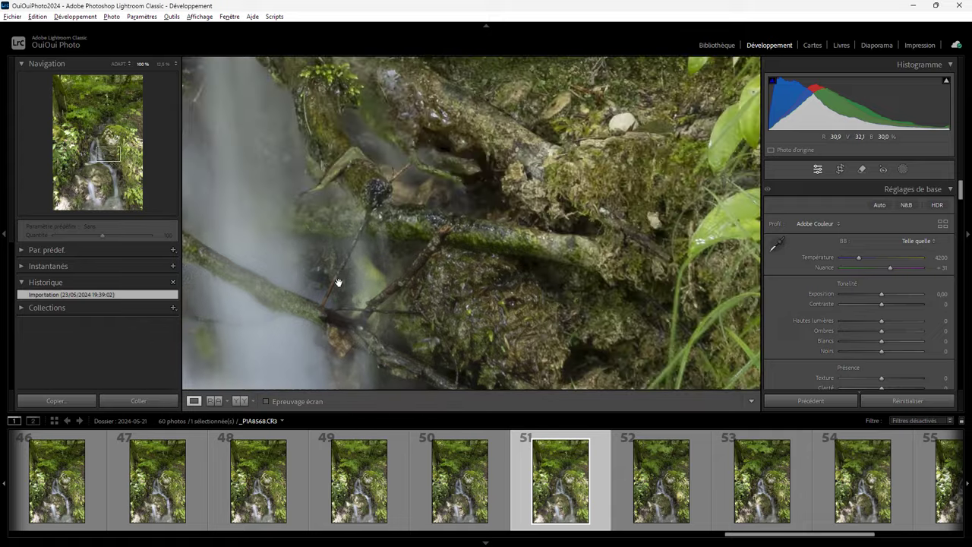
left_click_drag(598, 161, 411, 259)
mouse_move(653, 122)
left_mouse_down()
mouse_move(486, 185)
mouse_move(450, 248)
left_mouse_up()
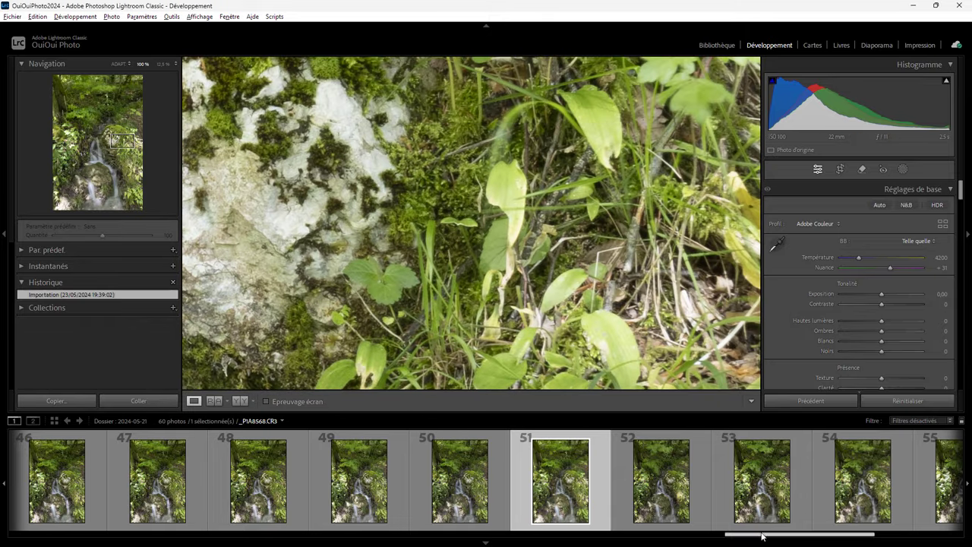
left_click_drag(756, 538, 843, 538)
left_click(910, 481)
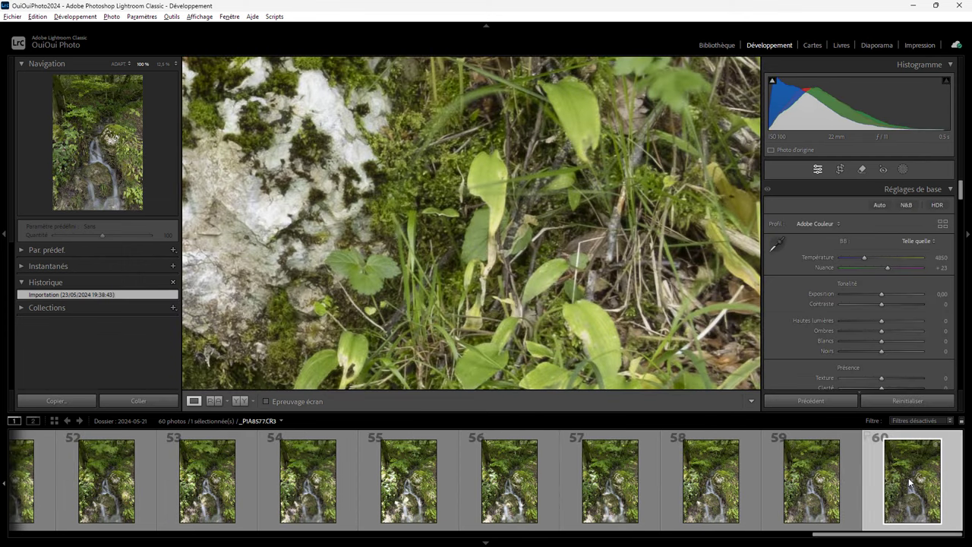
Select waterfall photos 56 and 60 together and open them side by side in Library Compare view.
left_click(545, 487, "ctrl")
left_click(717, 46)
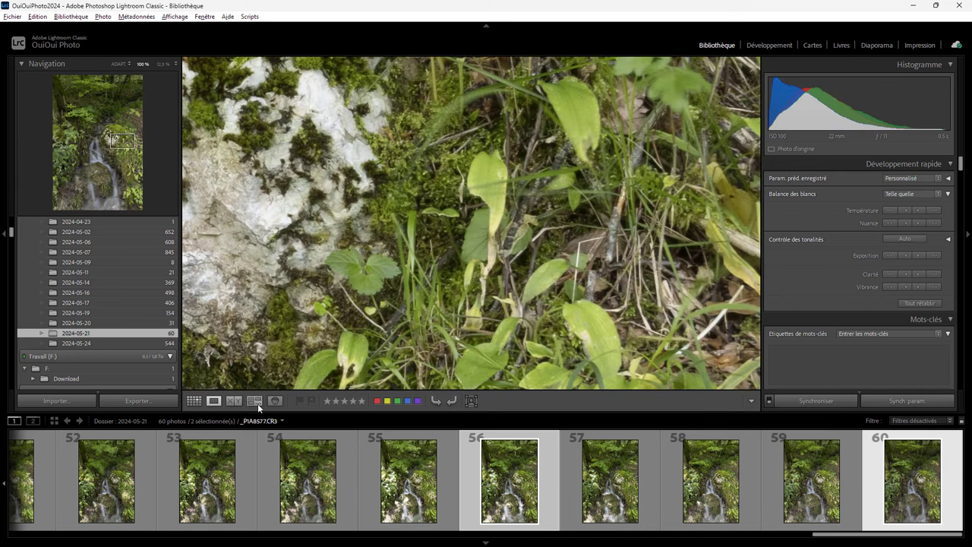
left_click(233, 400)
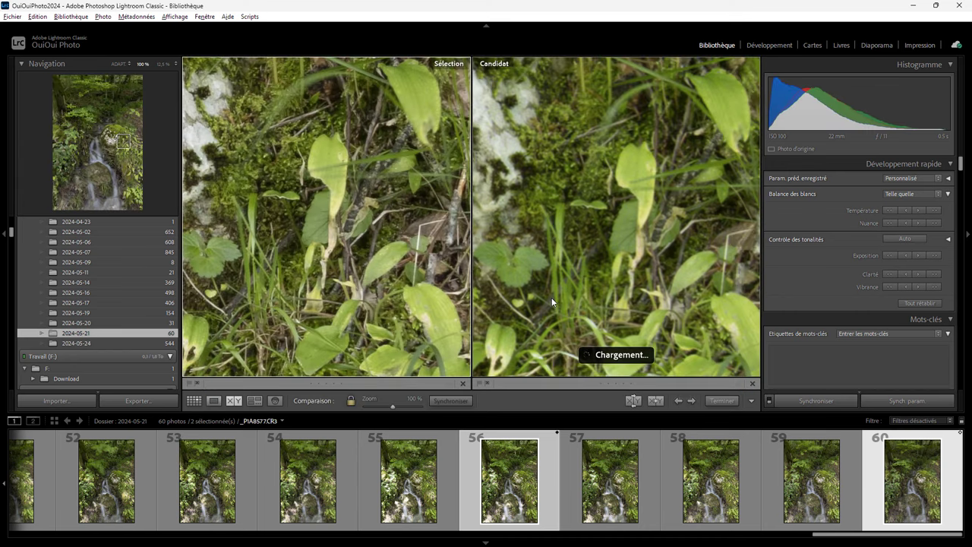
Make photo 56 active and pan both zoomed views in sync over the white rock.
left_click(521, 302)
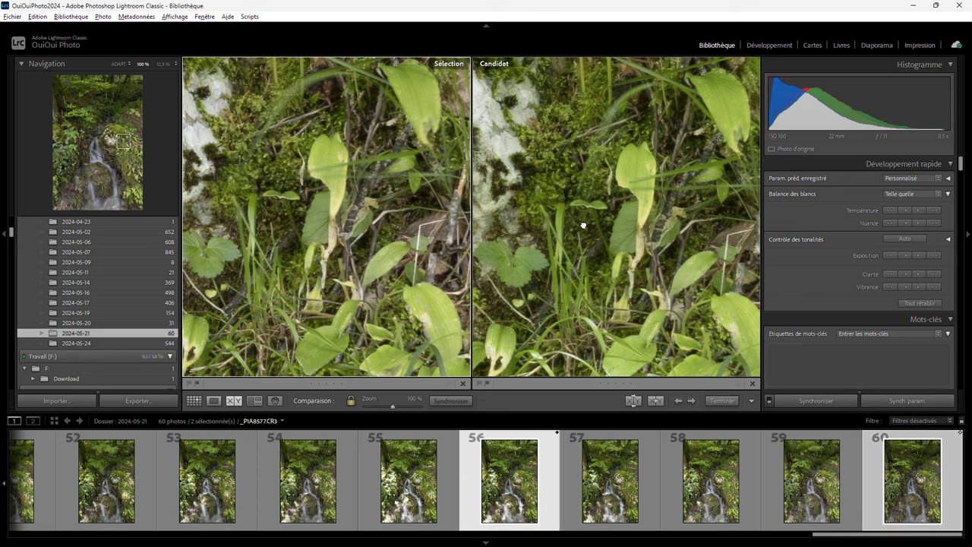
left_click_drag(583, 226, 560, 236)
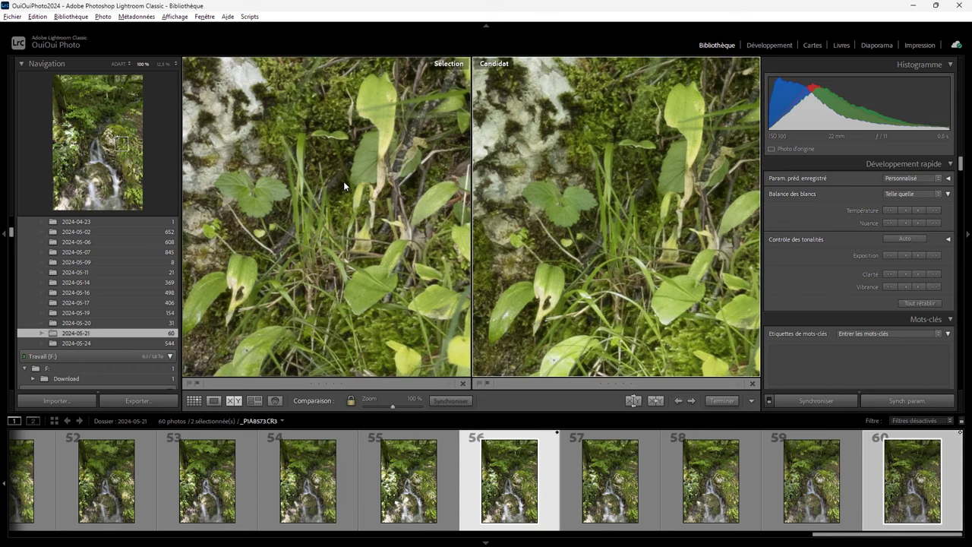
left_click_drag(360, 147, 400, 267)
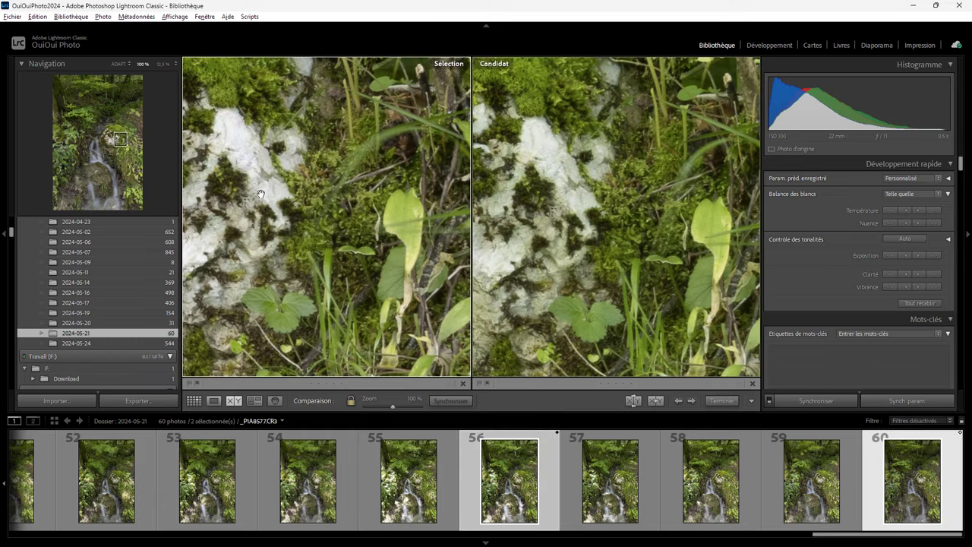
left_click_drag(261, 196, 524, 224)
mouse_move(366, 217)
left_mouse_down()
mouse_move(358, 275)
mouse_move(316, 236)
left_mouse_up()
mouse_move(380, 312)
left_mouse_down()
mouse_move(372, 273)
mouse_move(294, 222)
left_mouse_up()
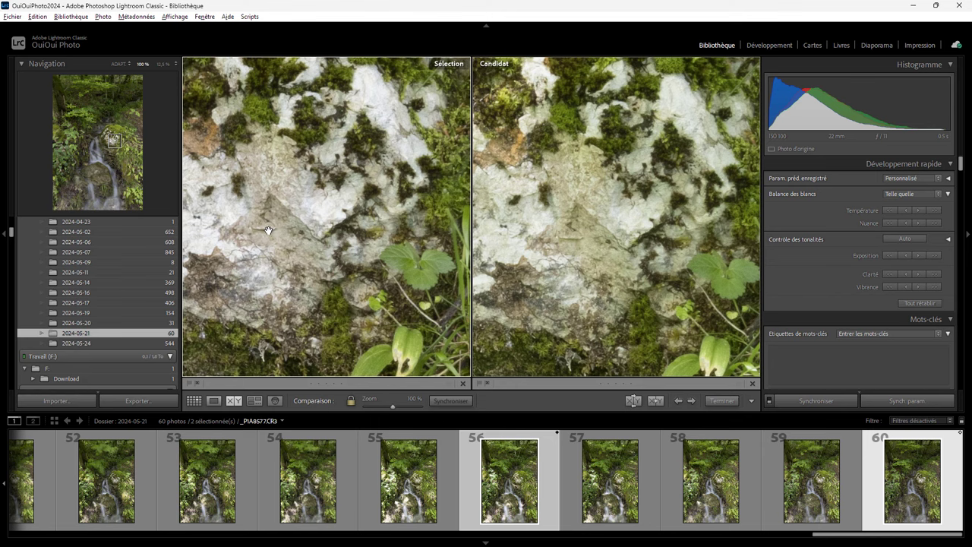
Pan both close-ups across the lichen-covered rock, then fit each whole photo in its pane.
left_click_drag(279, 228, 303, 194)
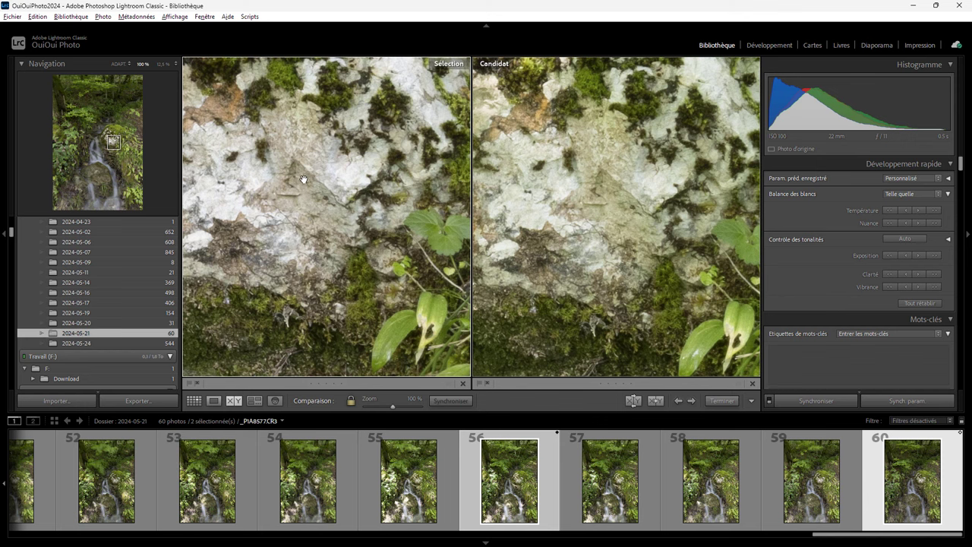
left_click_drag(304, 183, 348, 239)
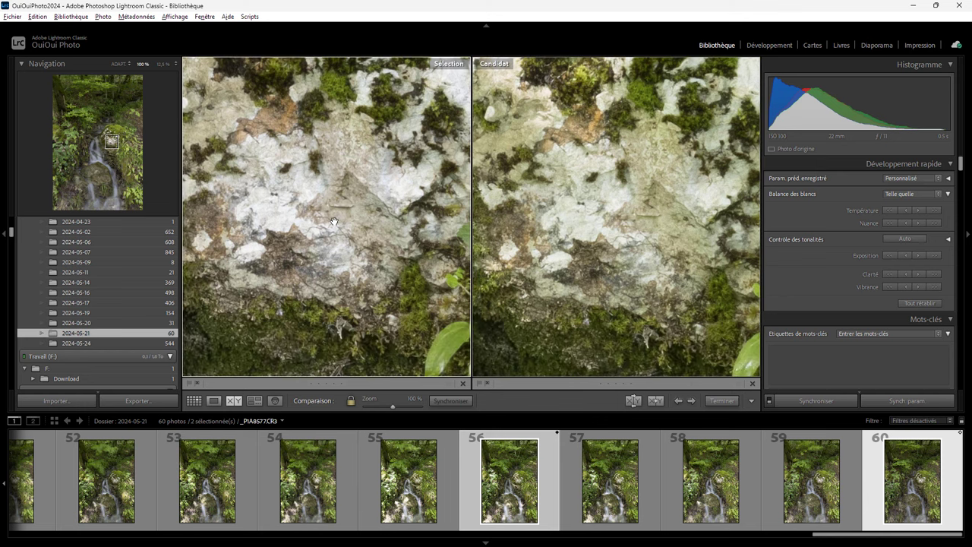
left_click(333, 222)
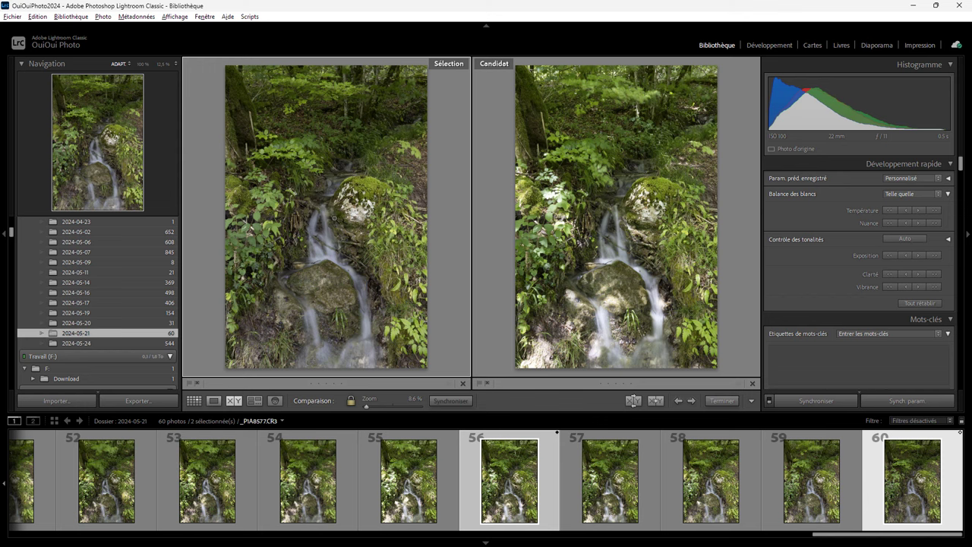
Zoom photos 60 and 56 to 100% and pan both over rock, water and stream to the white flower.
left_click(359, 211)
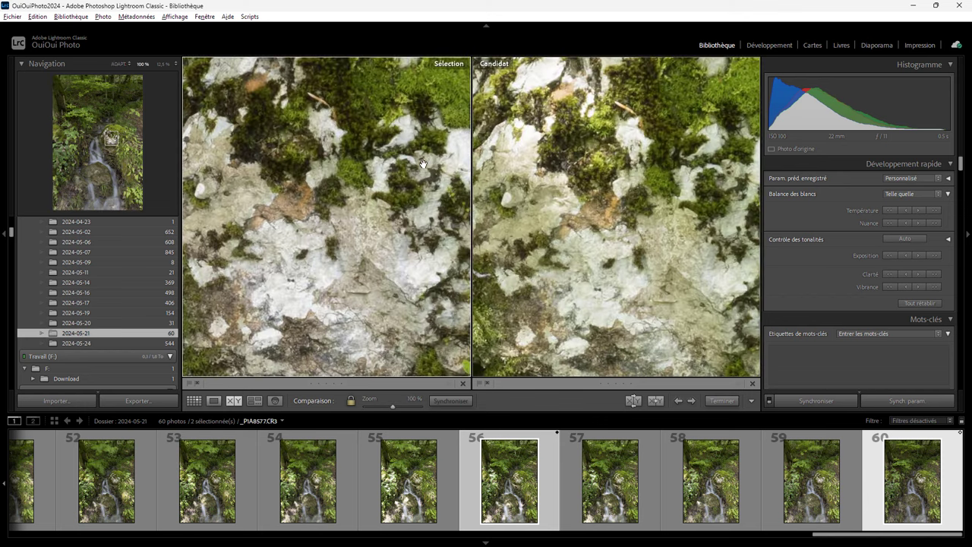
mouse_move(375, 217)
left_mouse_down()
mouse_move(354, 162)
mouse_move(369, 224)
left_mouse_up()
left_click_drag(342, 143, 382, 250)
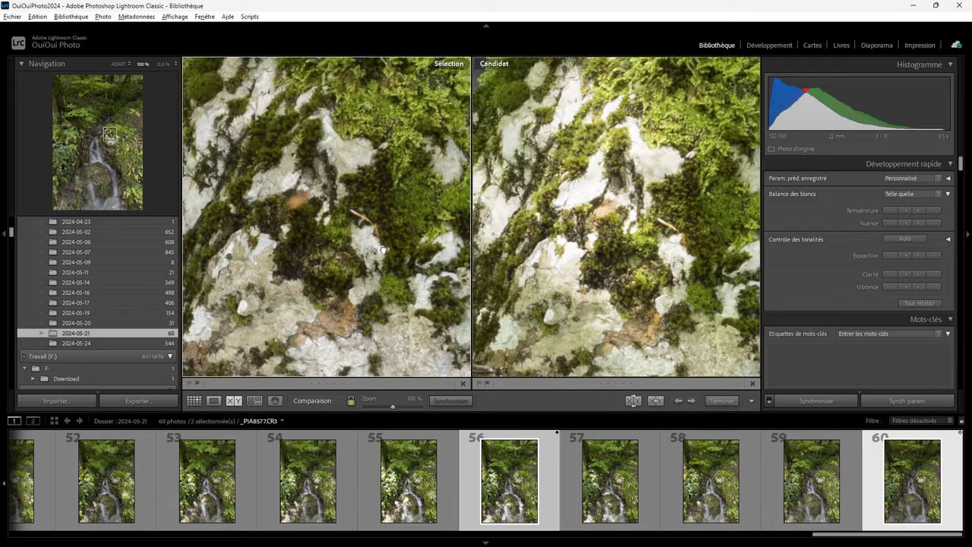
left_click_drag(367, 151, 356, 268)
mouse_move(363, 173)
left_mouse_down()
mouse_move(310, 285)
mouse_move(258, 236)
left_mouse_up()
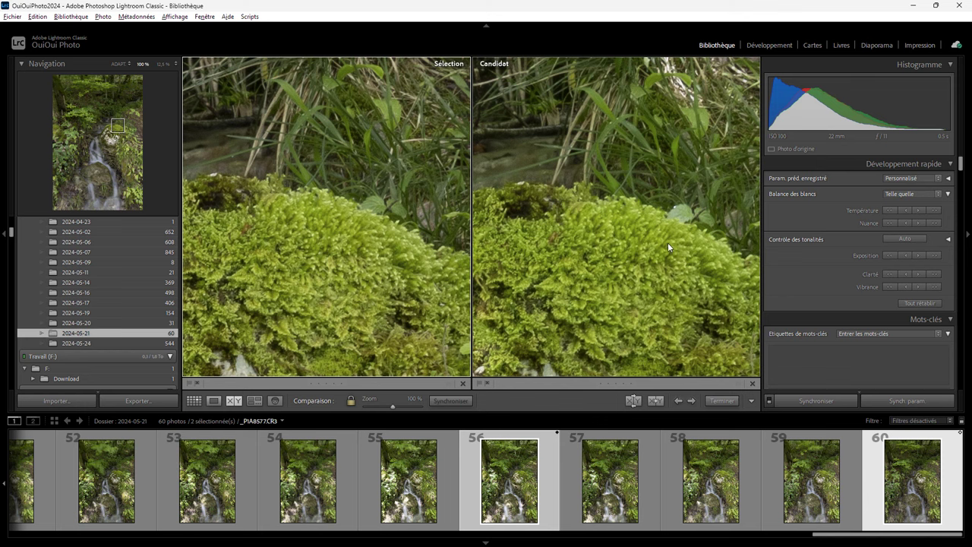
key("Left")
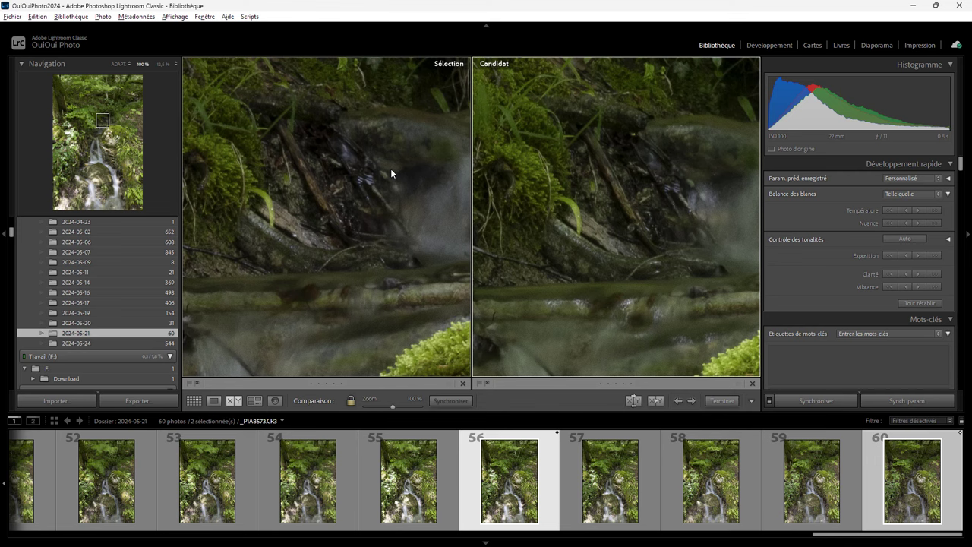
mouse_move(390, 173)
left_mouse_down()
mouse_move(695, 293)
mouse_move(656, 243)
mouse_move(560, 215)
mouse_move(656, 212)
mouse_move(649, 218)
left_mouse_up()
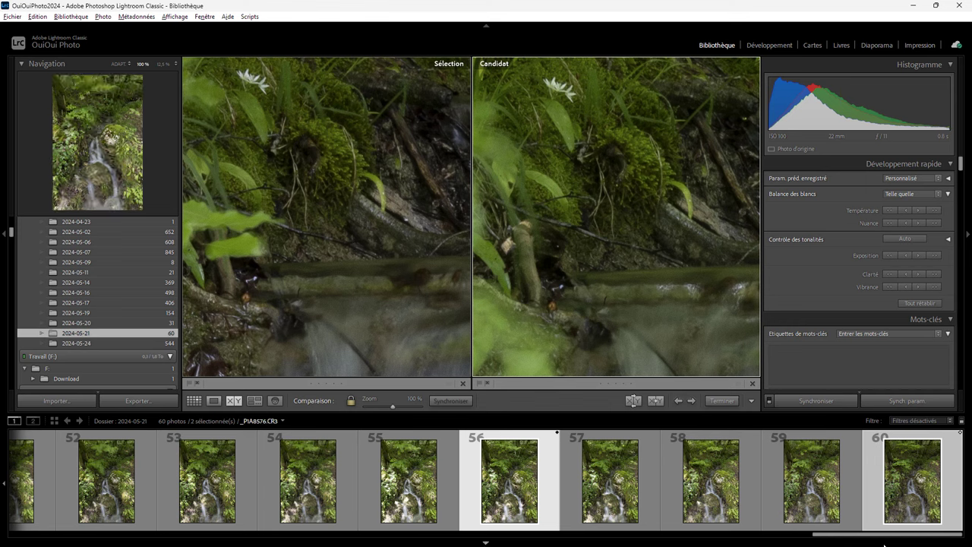
Pick the lakeside landscape _PIA8526.CR3 from the filmstrip and show it alone in Loupe view.
key("Left")
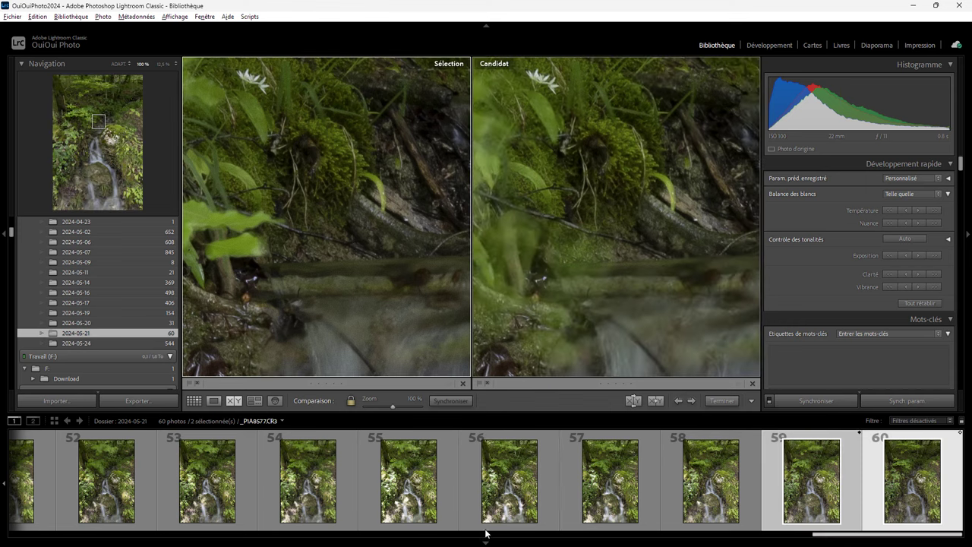
left_click_drag(835, 537, 542, 534)
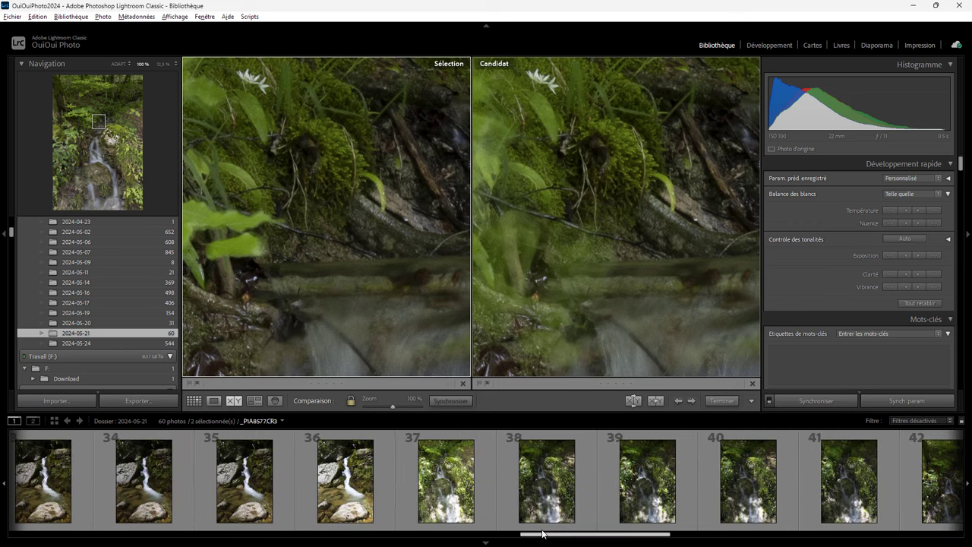
left_click_drag(543, 534, 117, 526)
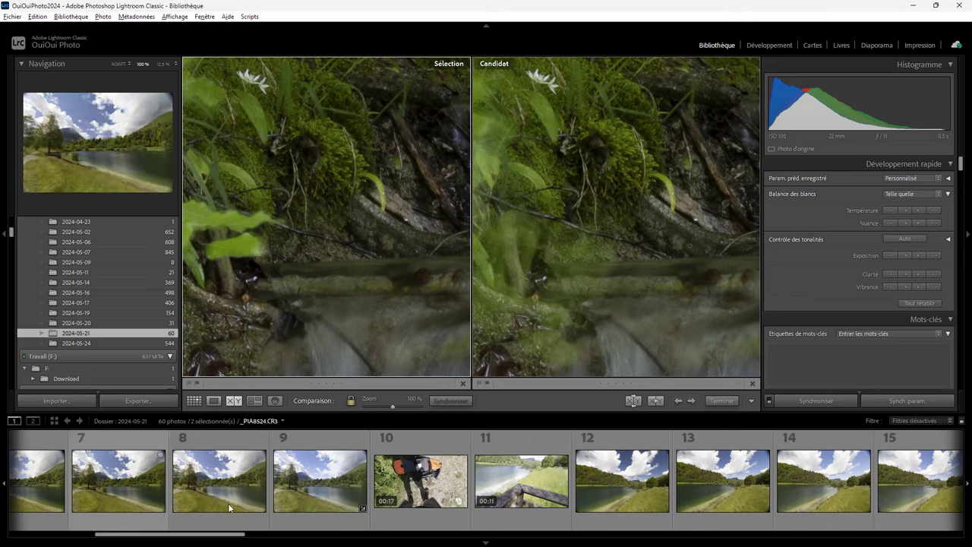
left_click(310, 471)
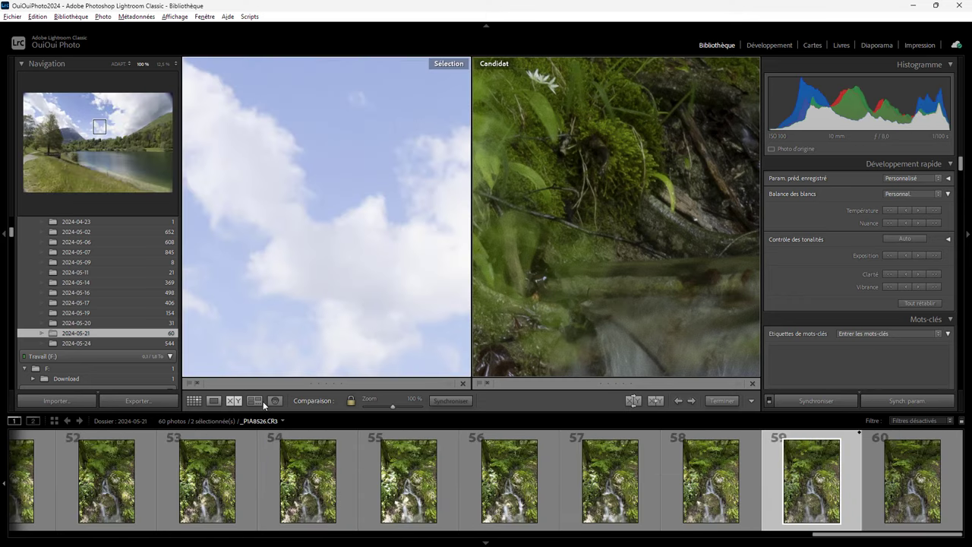
left_click(216, 400)
left_click(509, 194)
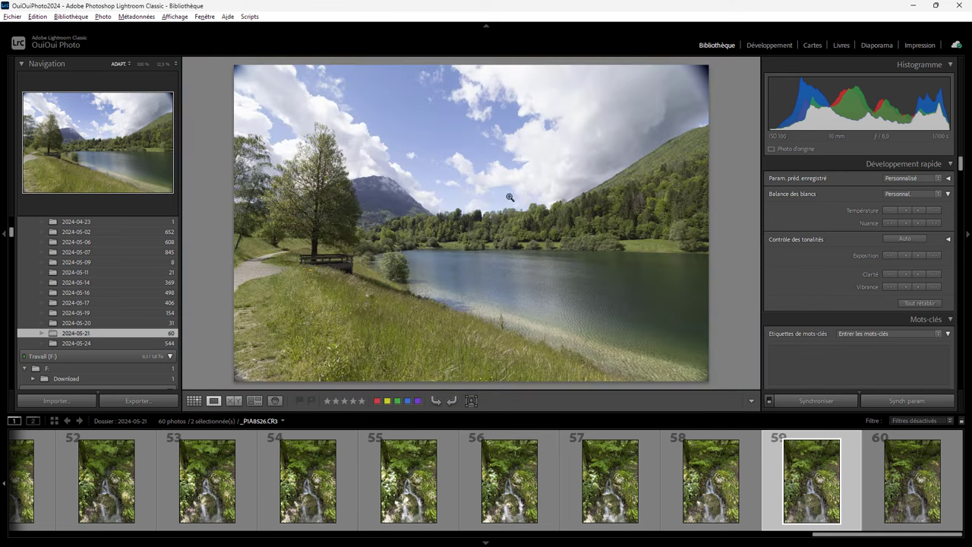